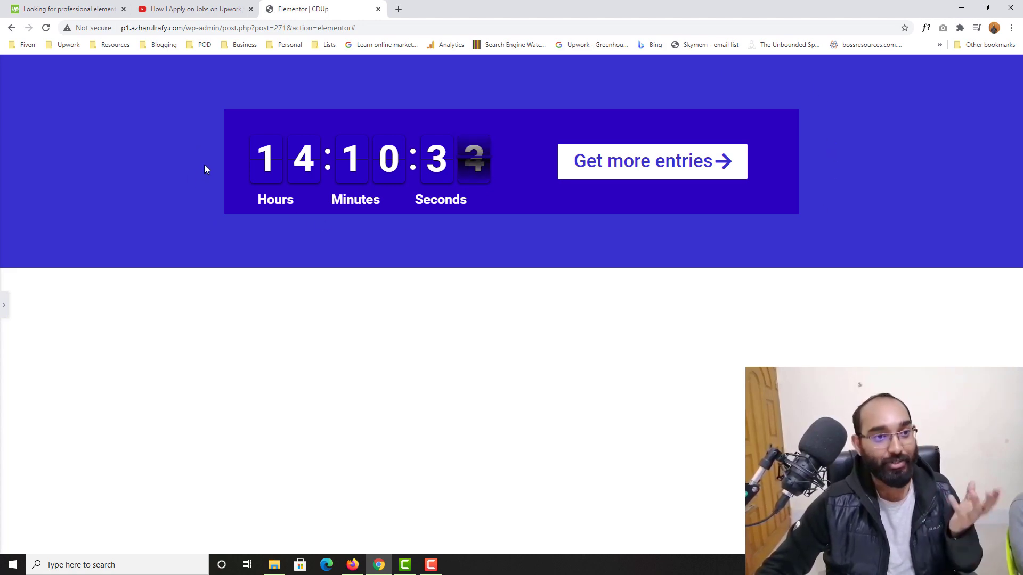
Switch to the YouTube video 'How I Apply on Jobs on Upwork' showing the client's job post
left_click(187, 11)
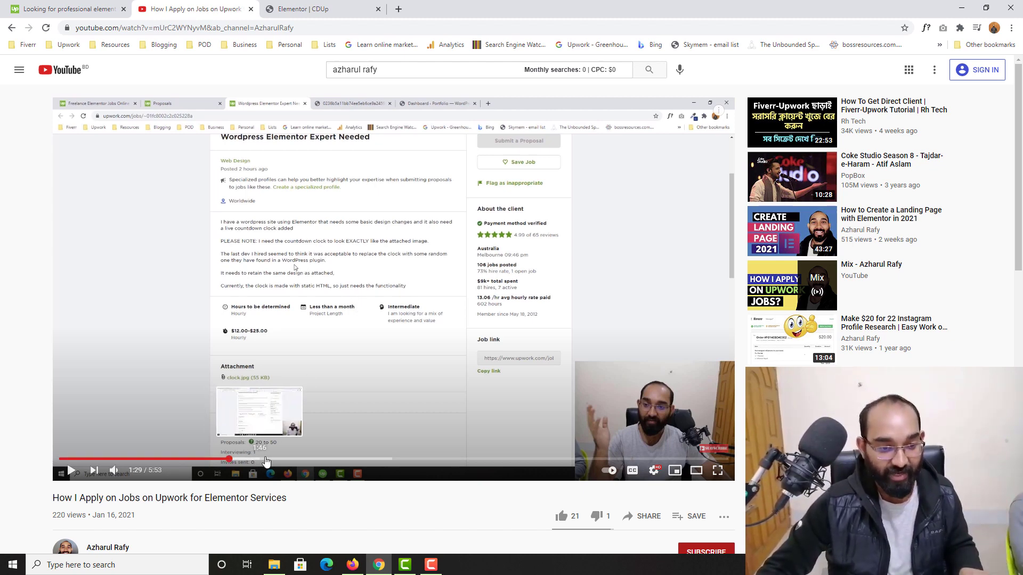
Jump the video to 2:14 and compare the client's reference countdown with the built CDUp page
left_click(313, 459)
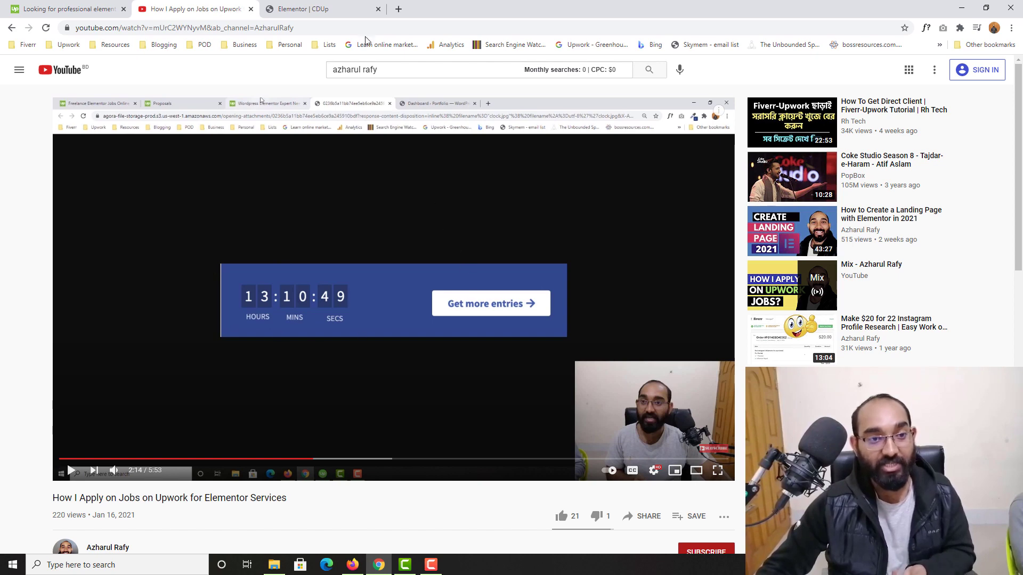
left_click(340, 9)
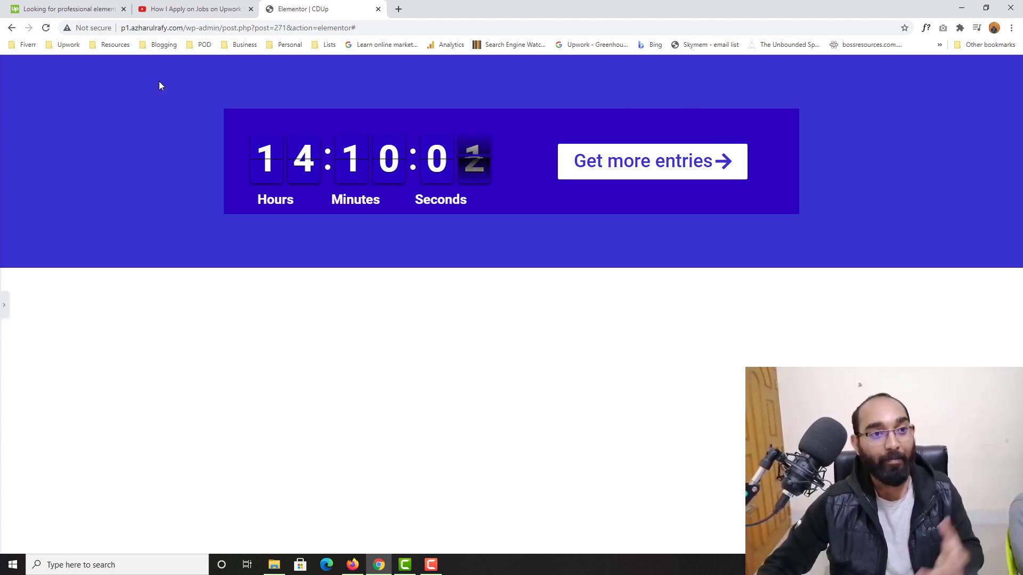
left_click(196, 9)
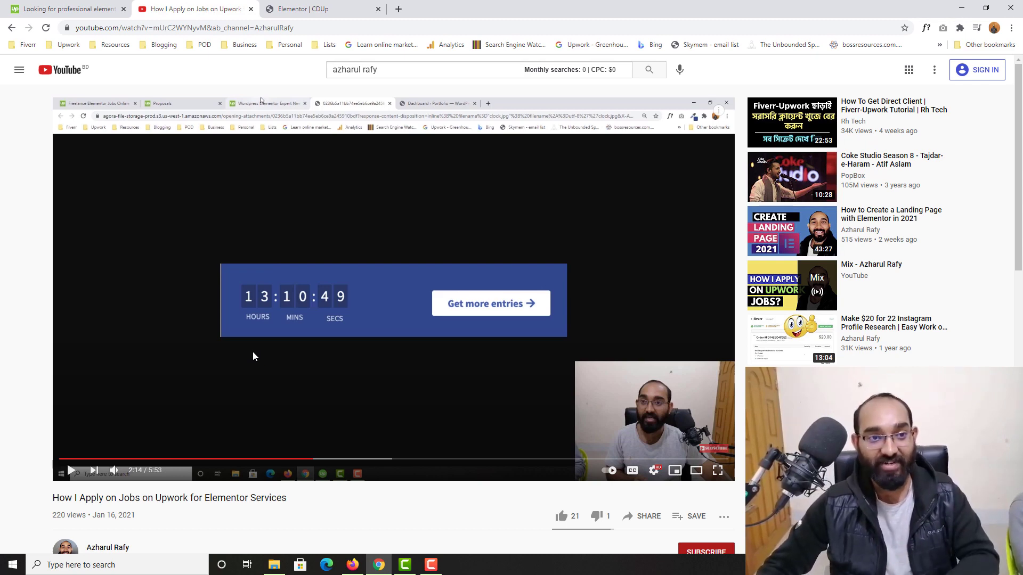
left_click(304, 10)
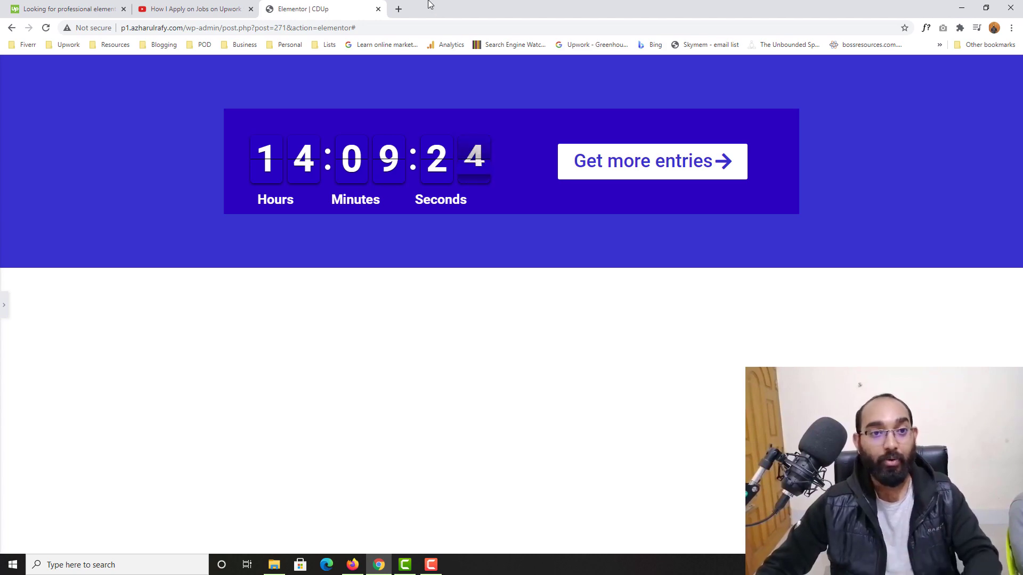
Open the site's WordPress dashboard in a new tab and go to Plugins > Add New
left_click(400, 7)
type("p1")
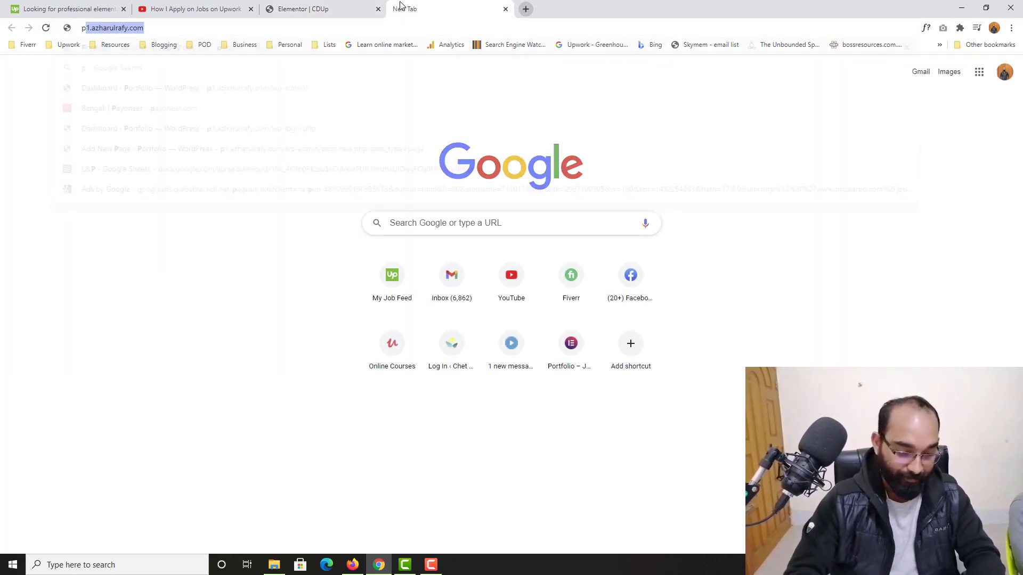
left_click(266, 127)
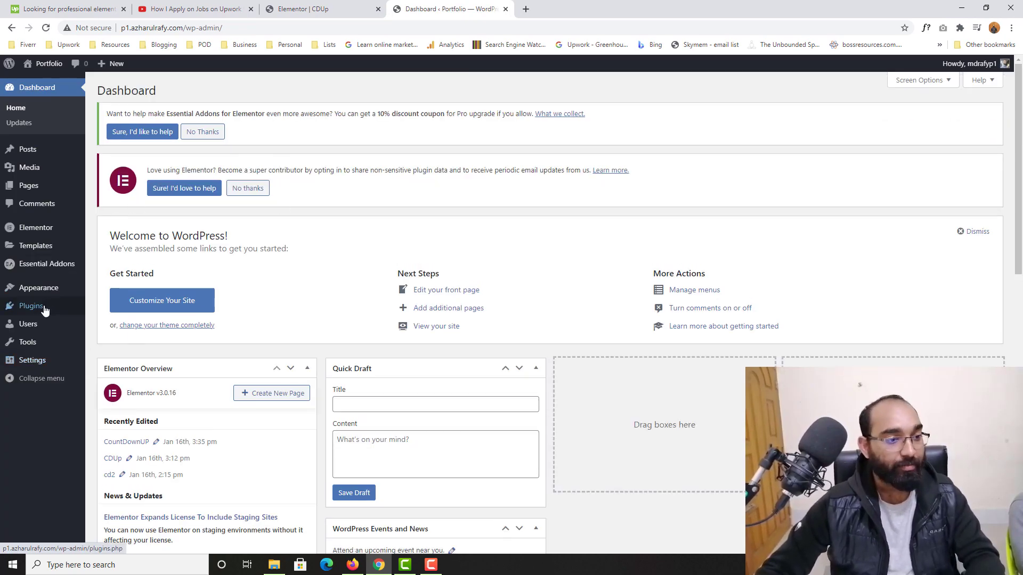
left_click(46, 311)
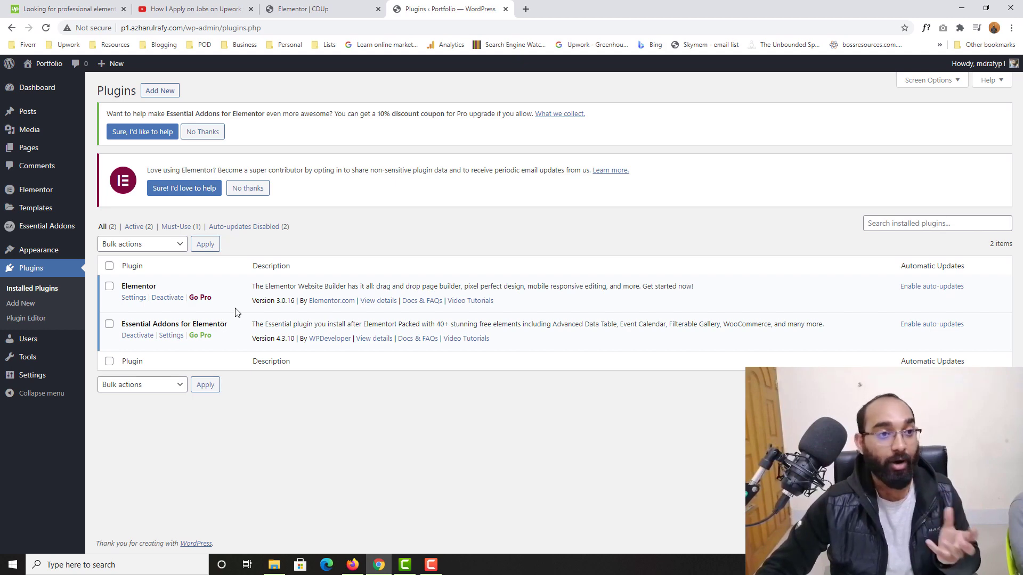
left_click(161, 92)
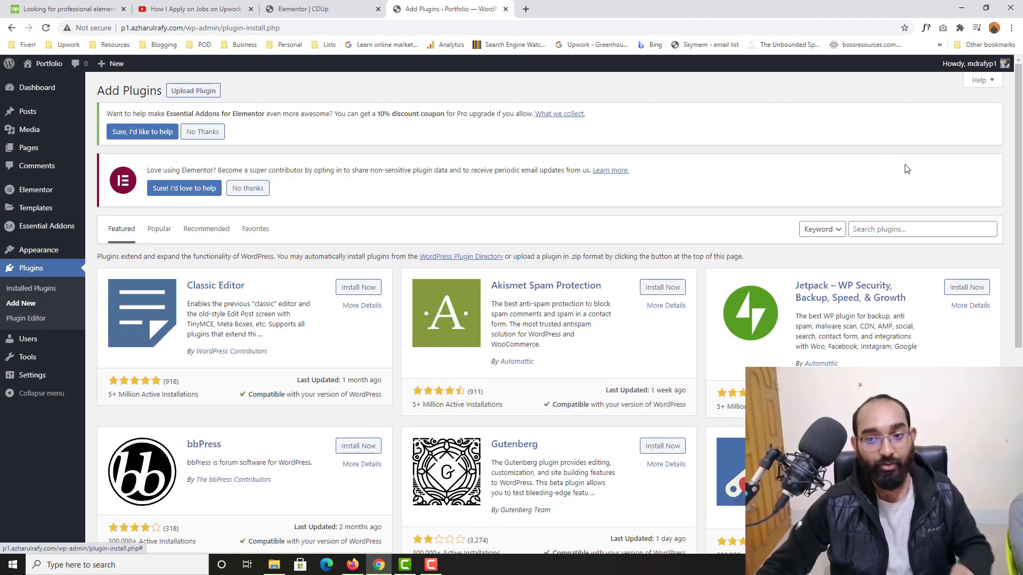
Search for 'magical addons', then install and activate Magical Addons For Elementor
left_click(901, 226)
type("magical addons")
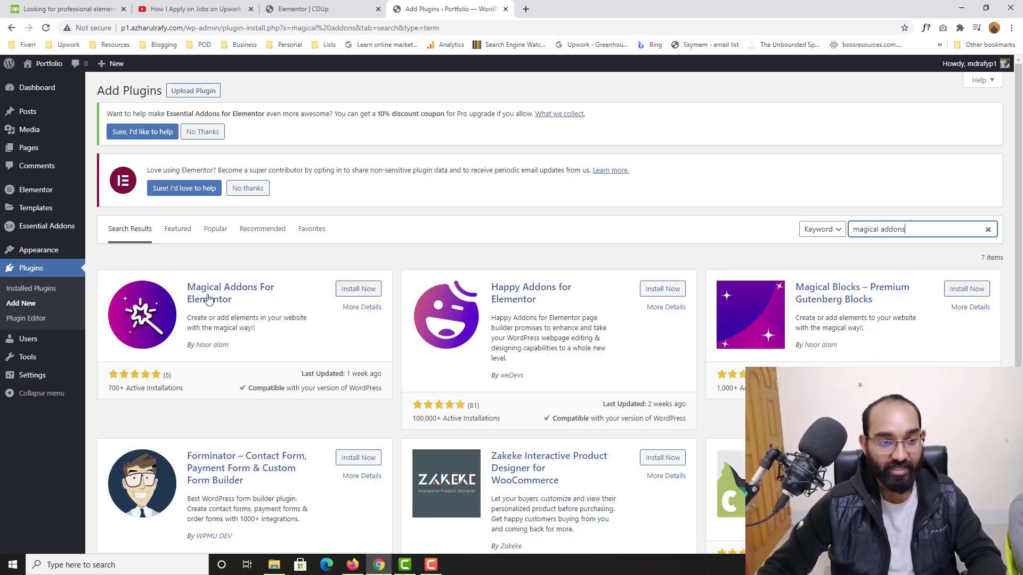
left_click(361, 290)
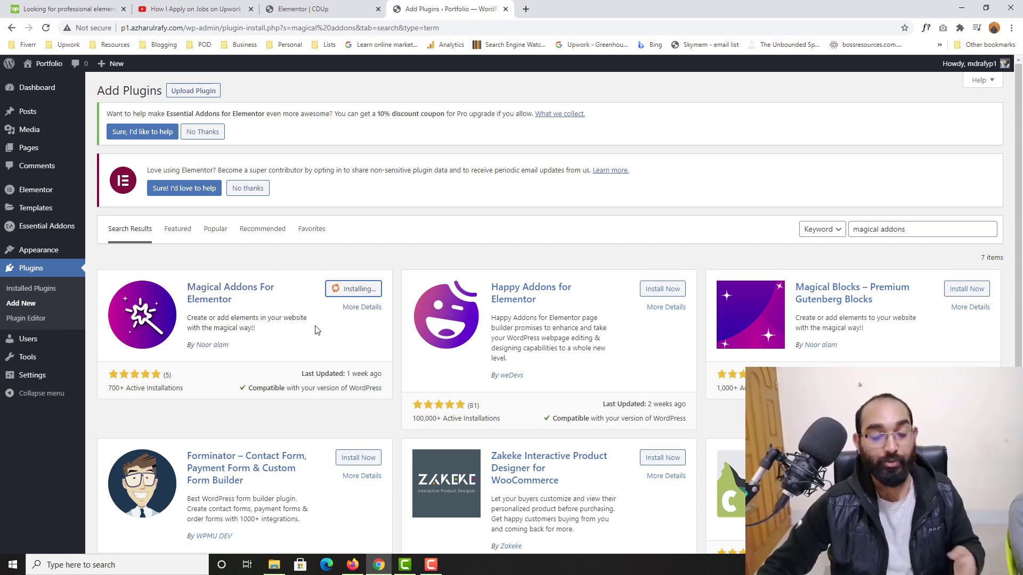
left_click(316, 9)
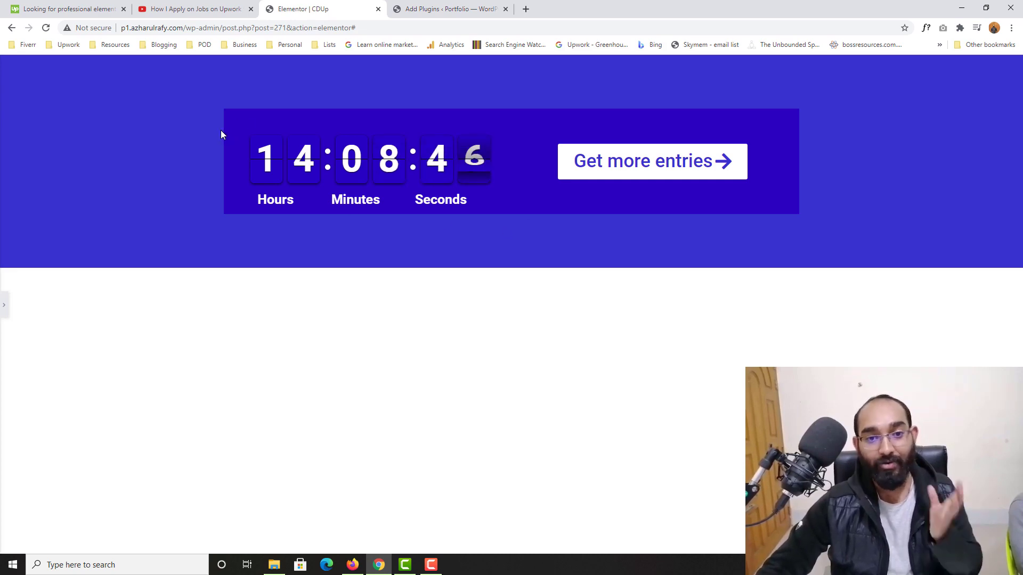
left_click(444, 10)
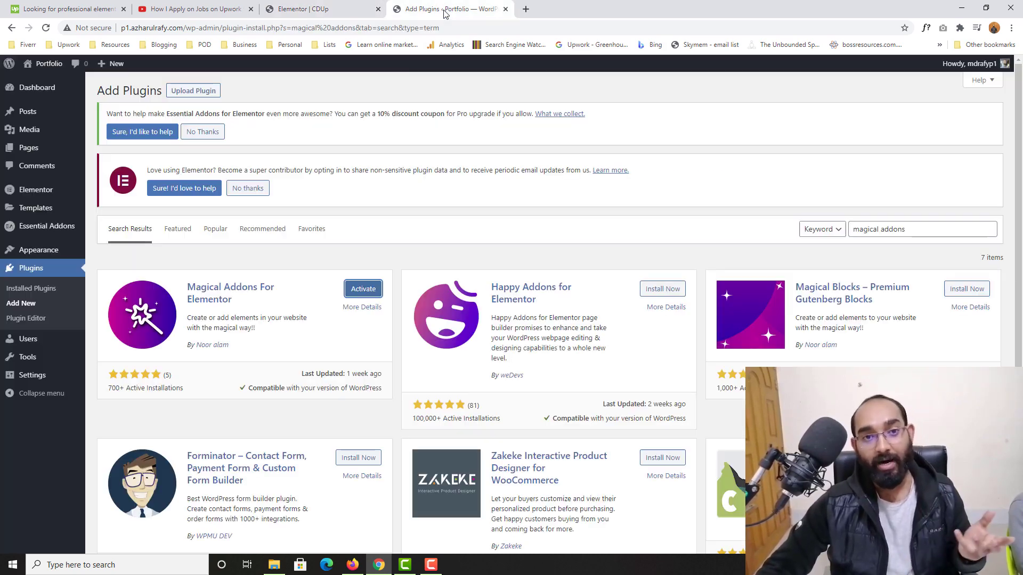
left_click(363, 290)
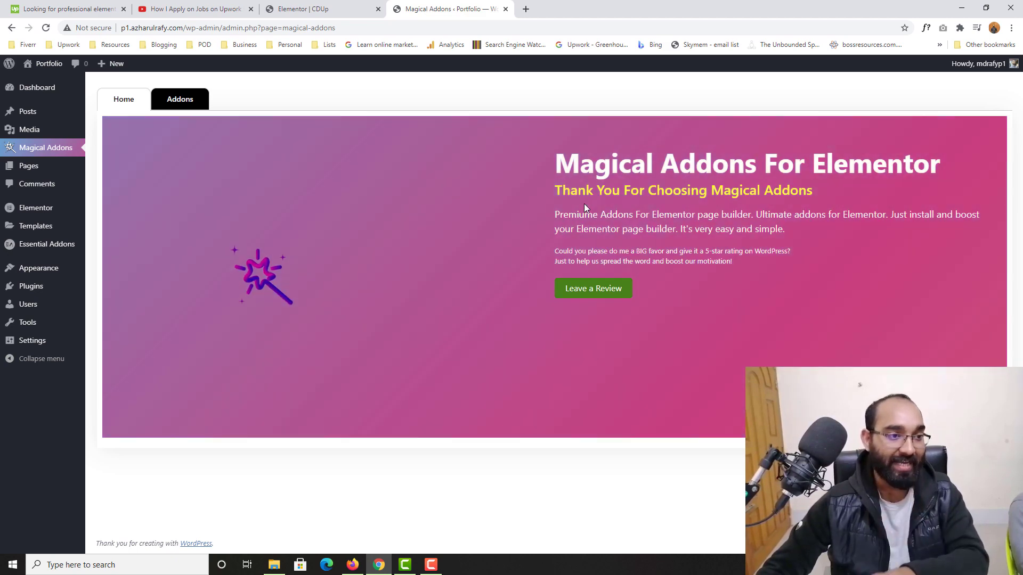
Create a new page in a separate tab and title it 'CDtuto'
mouse_move(33, 170)
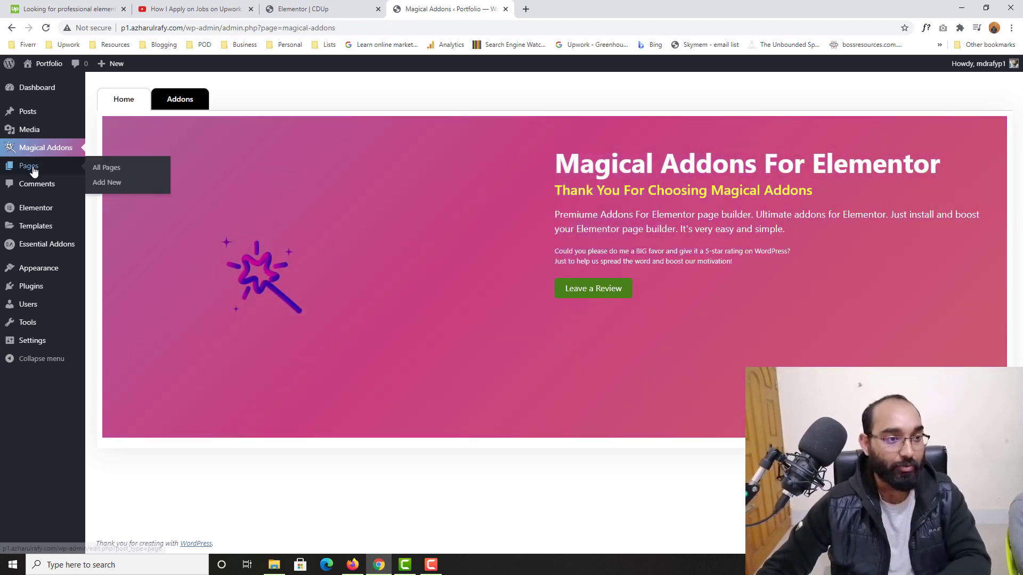
right_click(113, 189)
left_click(133, 194)
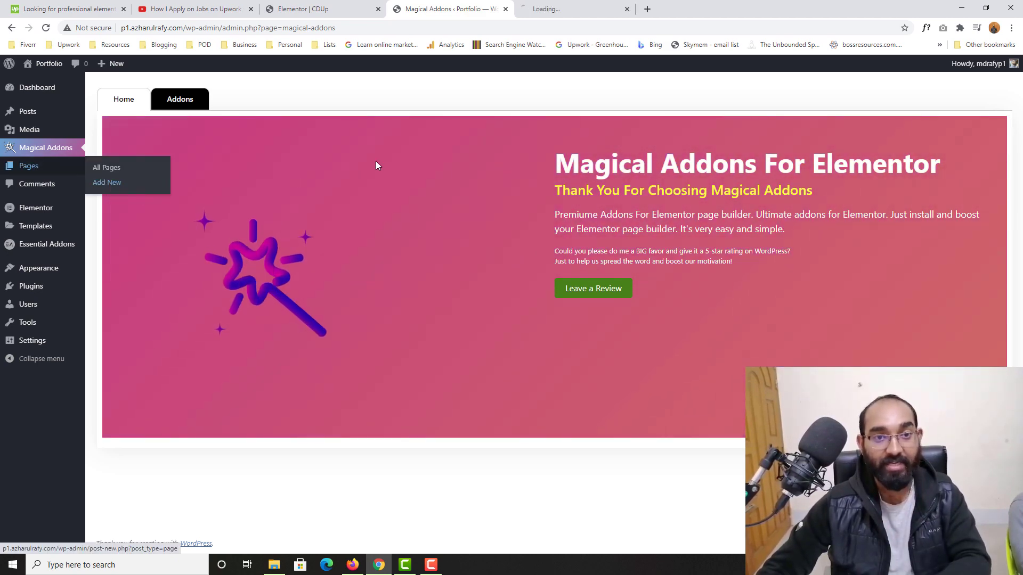
left_click(558, 6)
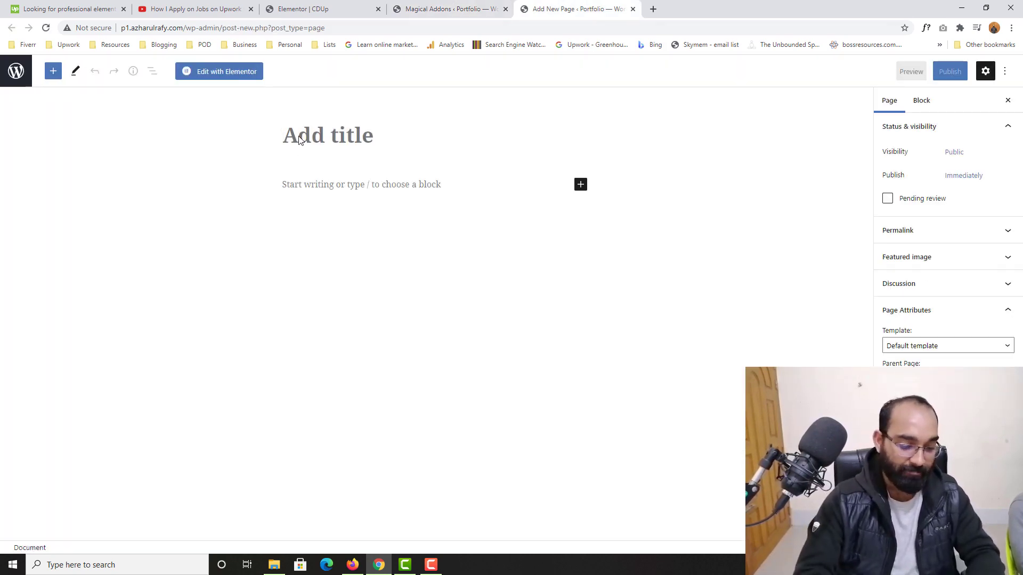
type("CDt")
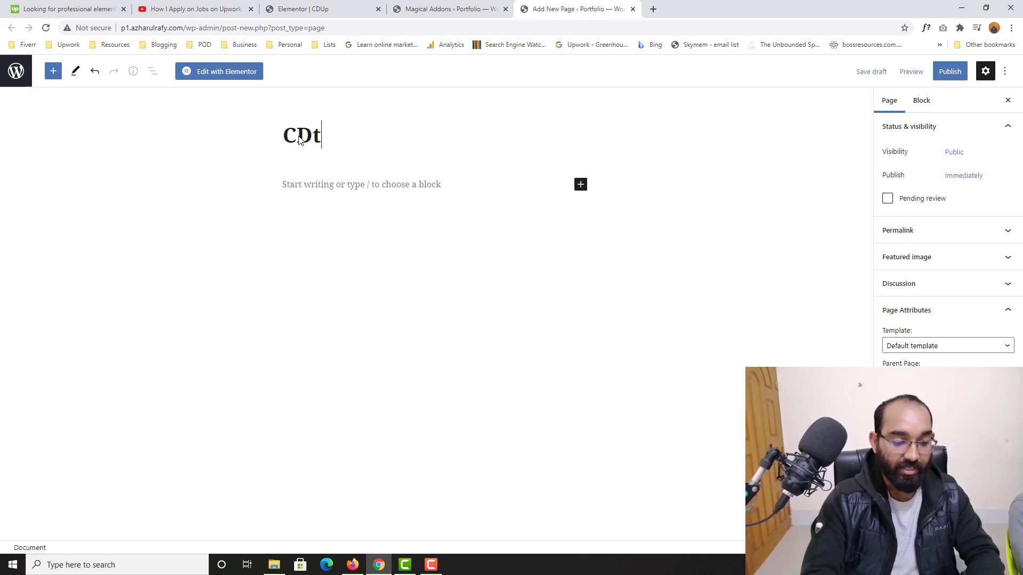
type("uto")
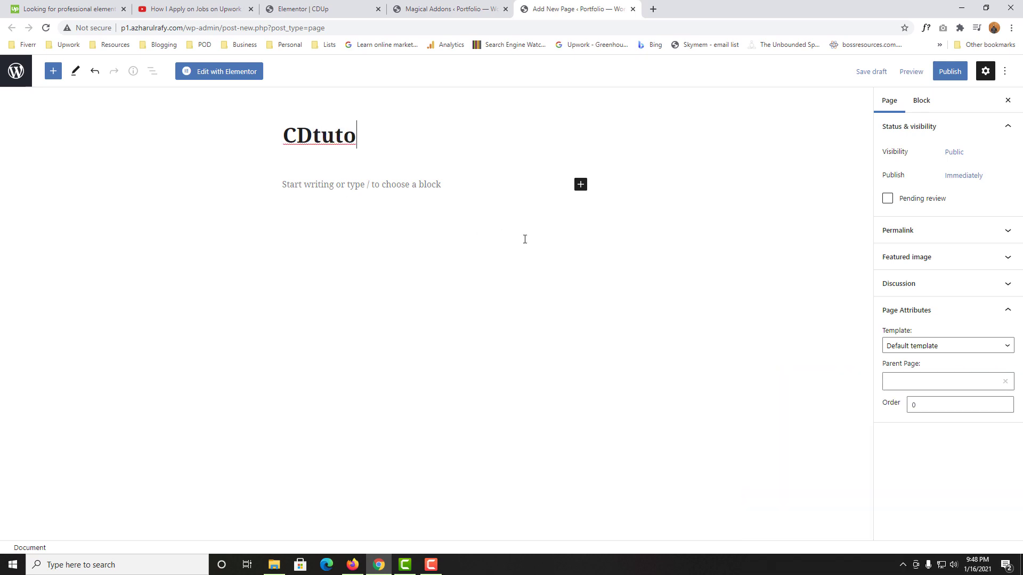
Set the template to Elementor Canvas, publish the page, and open it in Elementor
left_click(916, 347)
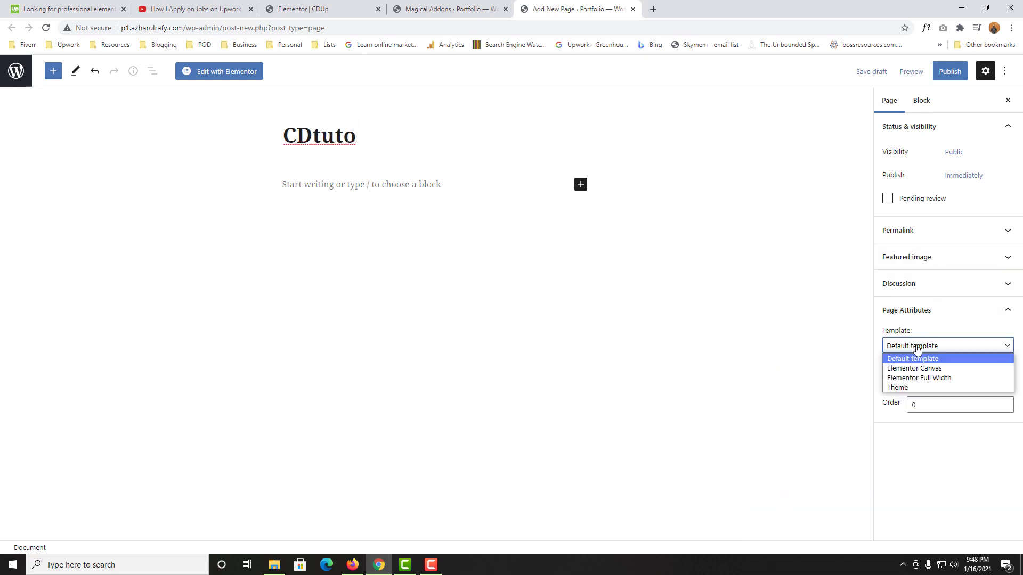
left_click(915, 368)
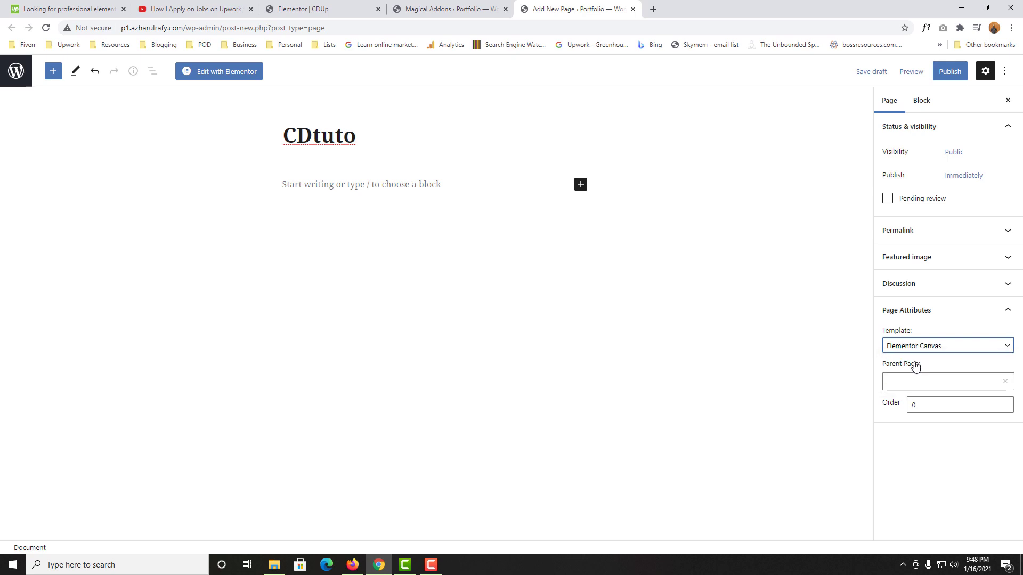
left_click(939, 72)
left_click(932, 70)
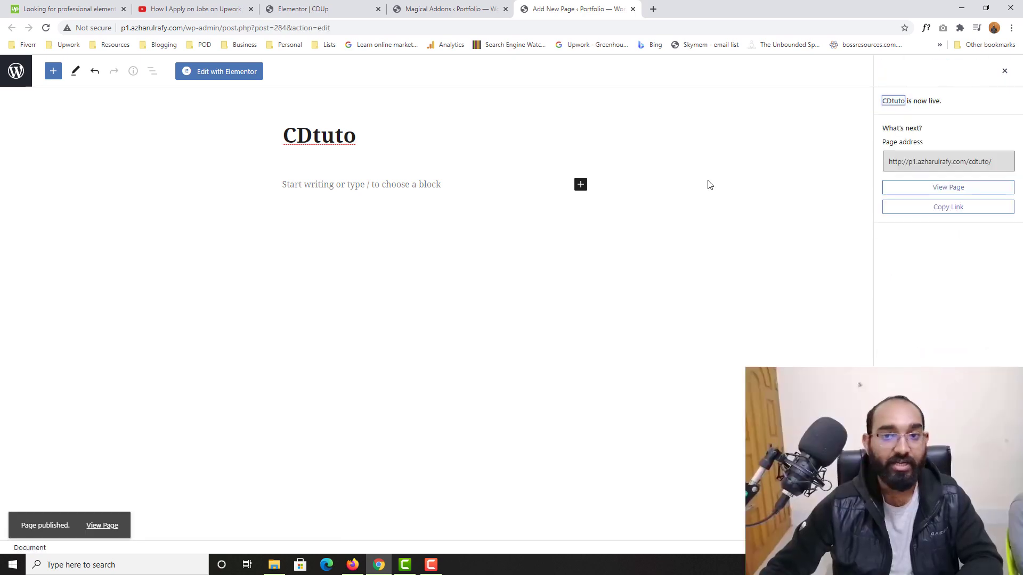
left_click(247, 73)
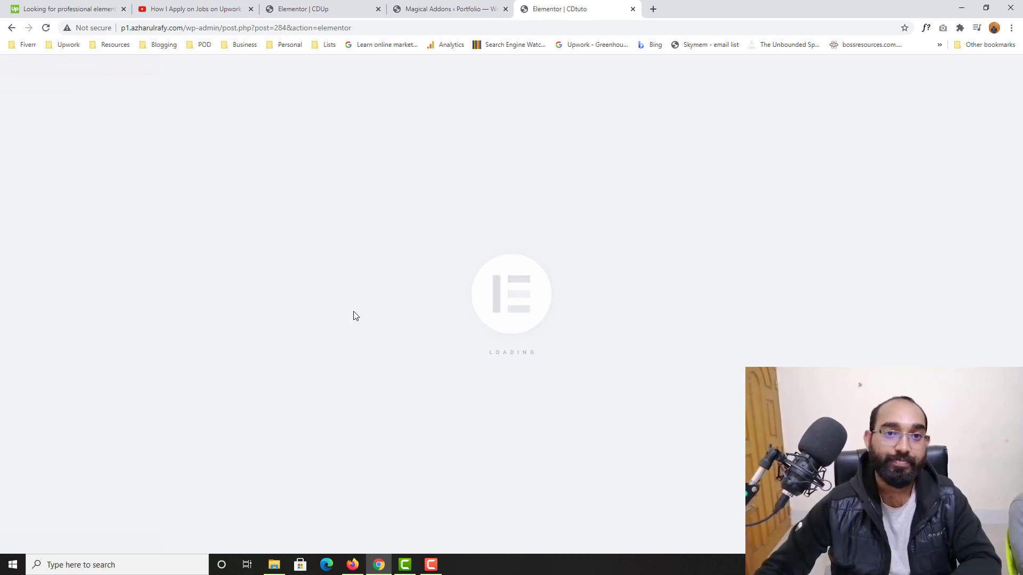
Close the Magical Addons welcome tab and view the finished countdown page for reference
left_click(479, 9)
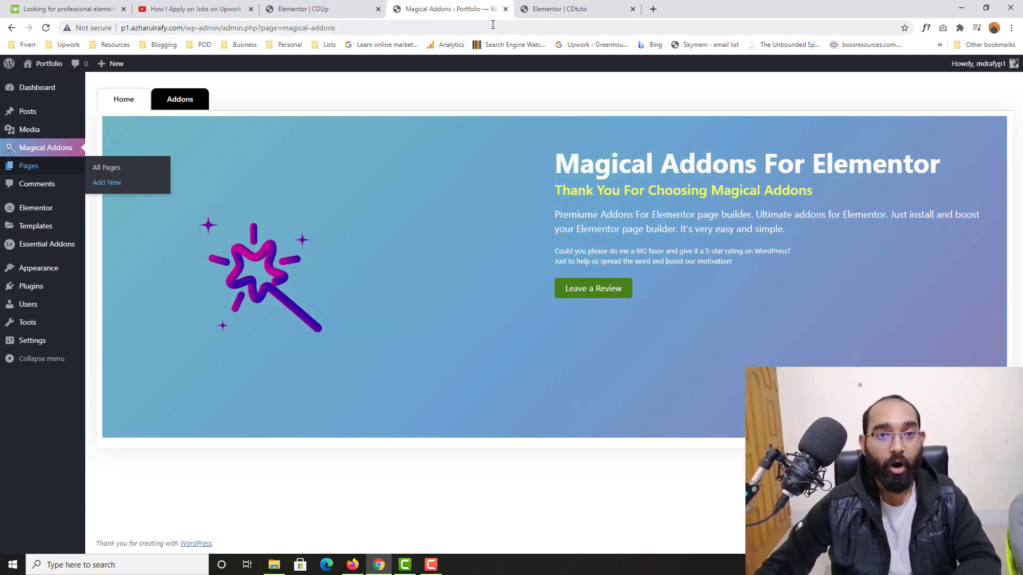
left_click(505, 9)
left_click(326, 6)
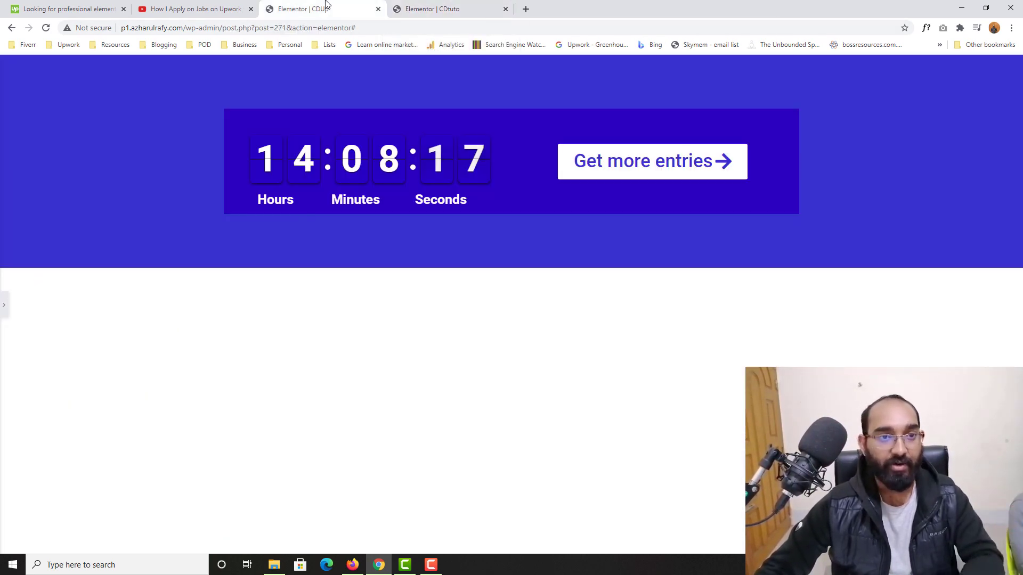
left_click(477, 6)
left_click(299, 9)
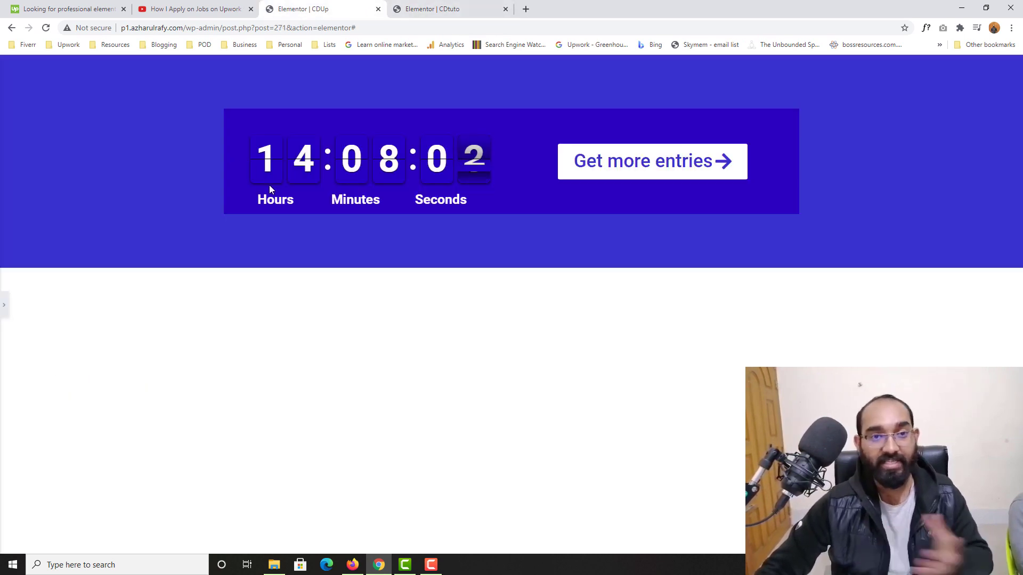
Back in the CDtuto editor, add a new single-column section
left_click(423, 8)
left_click(333, 7)
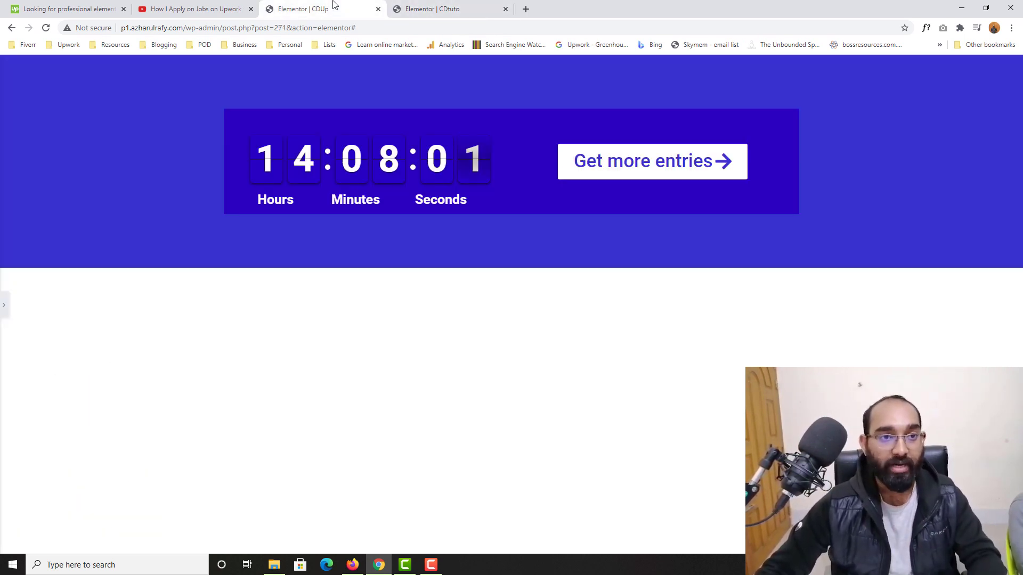
left_click(452, 8)
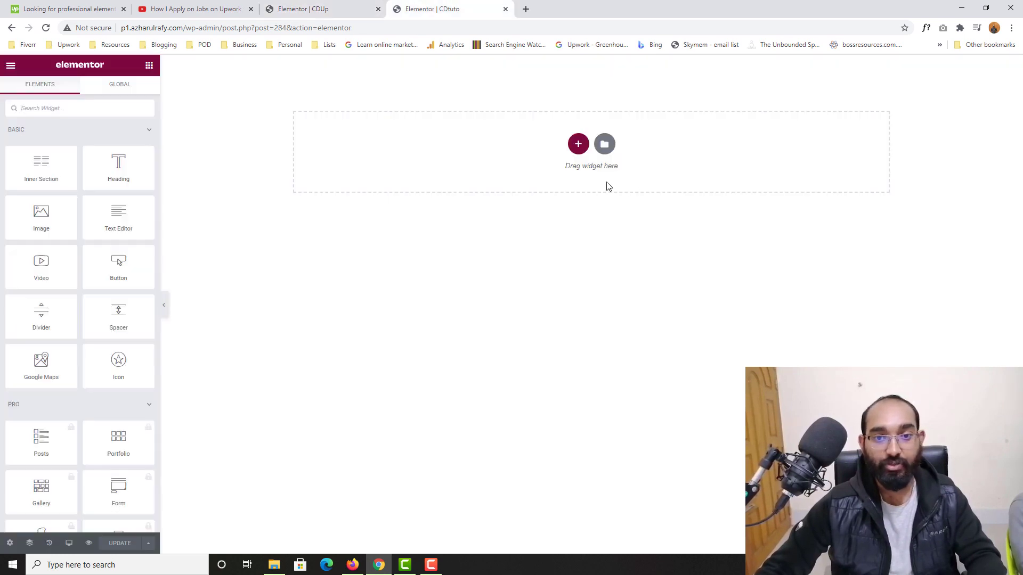
left_click(577, 151)
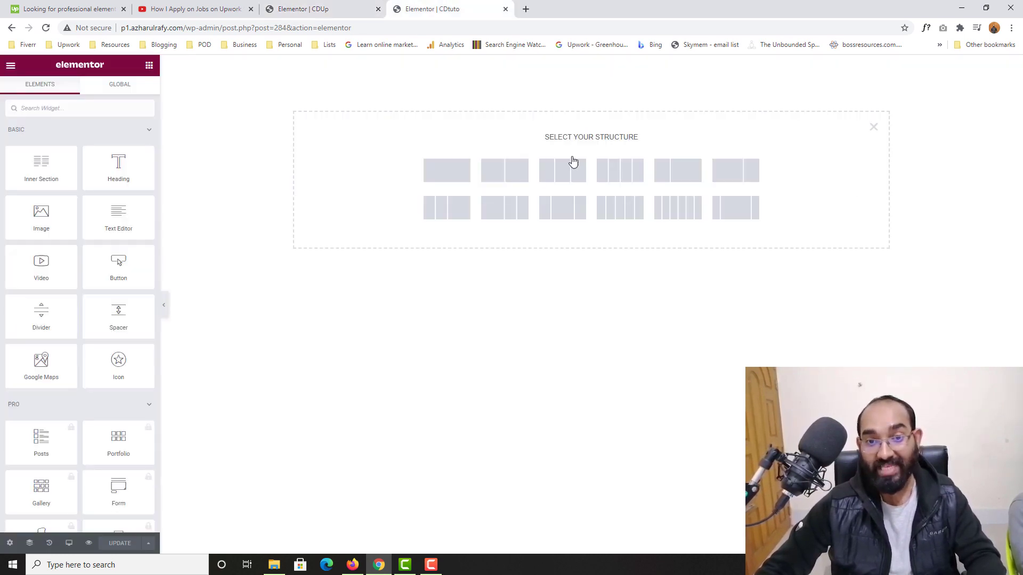
left_click(440, 180)
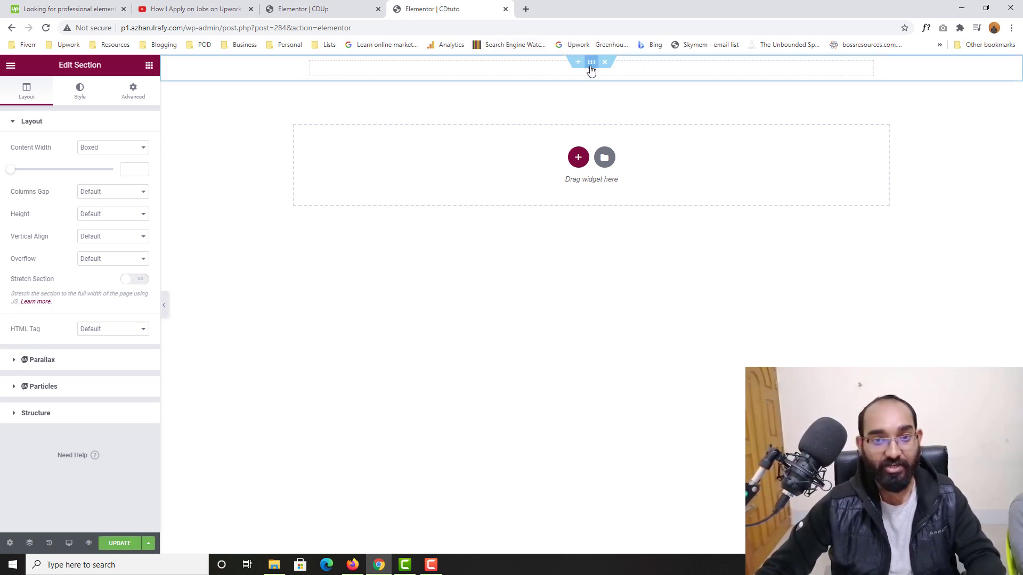
Give the section a minimum height of 400 and compare it with the reference page
left_click(109, 220)
left_click(106, 241)
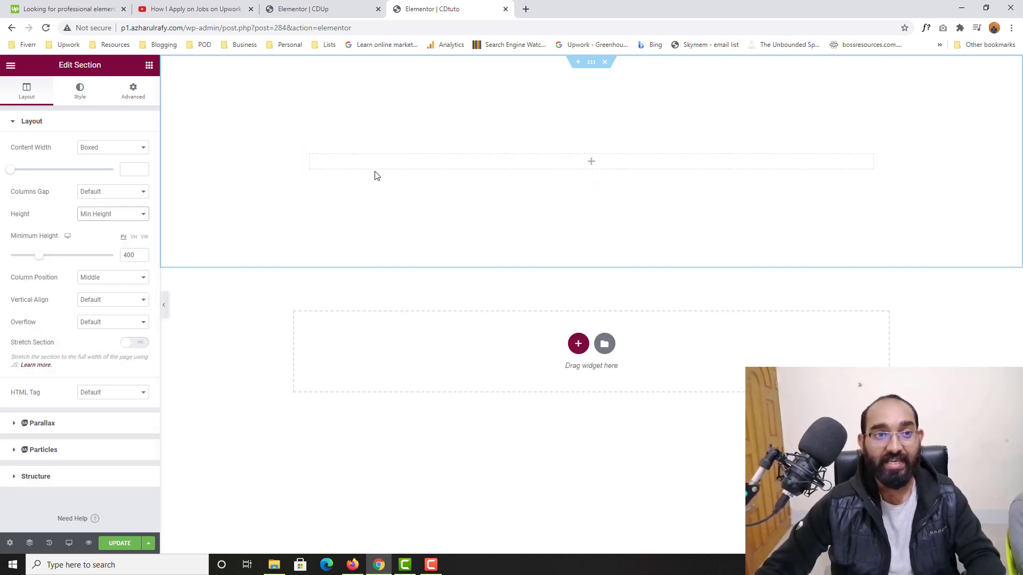
left_click(324, 6)
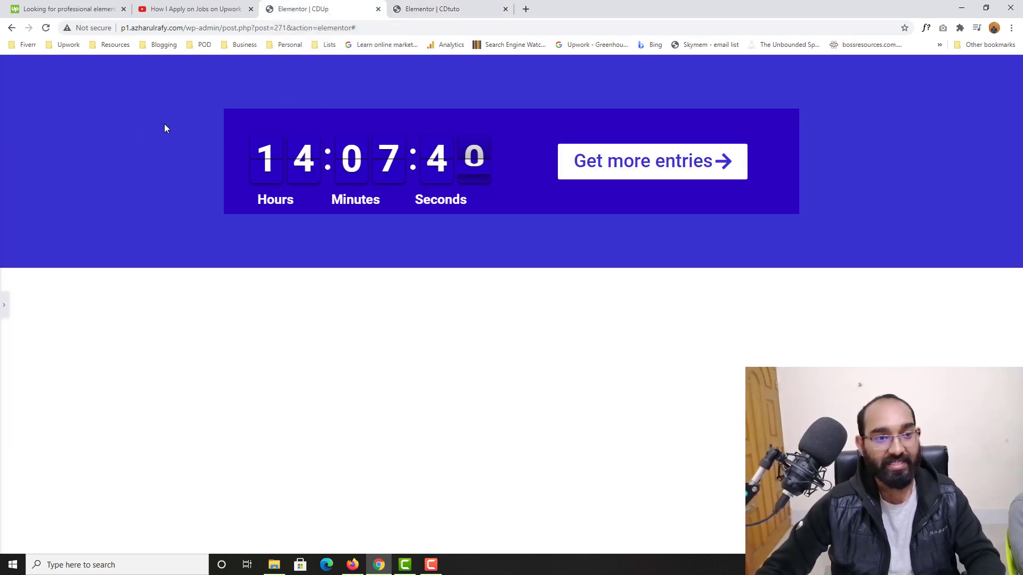
left_click(433, 8)
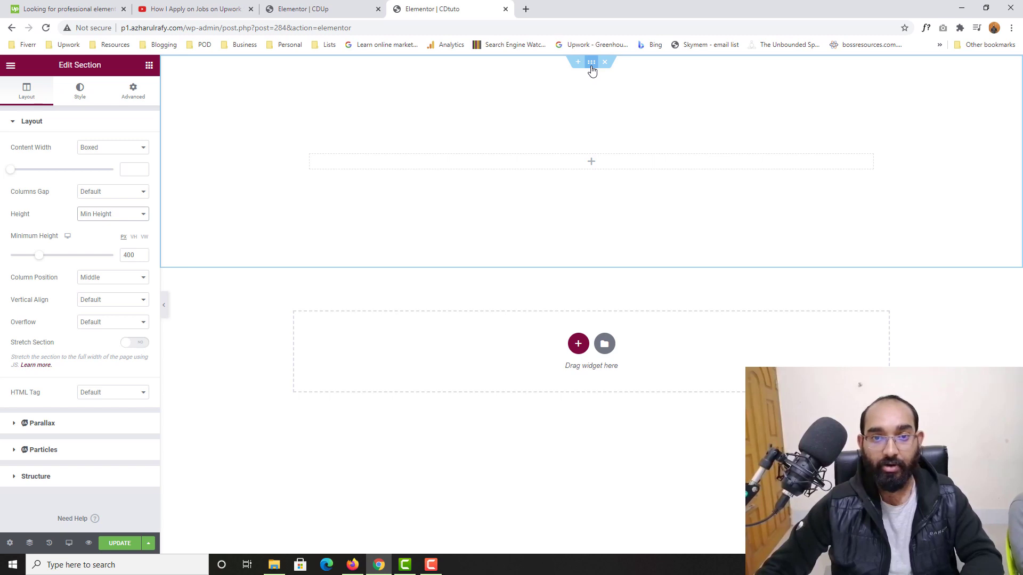
Give the section a Classic solid bright blue (#0526F2) background matching the reference
left_click(80, 91)
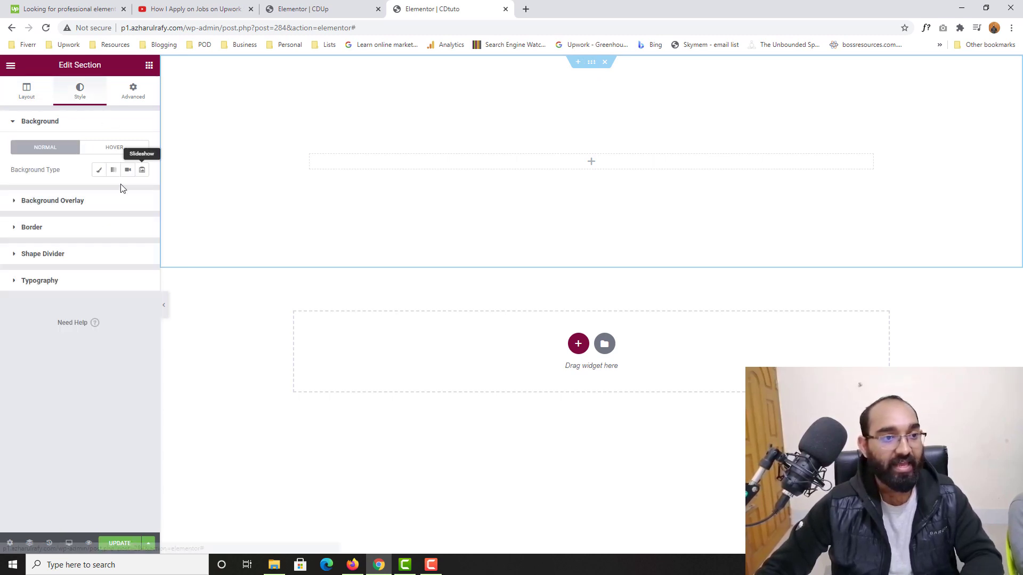
left_click(98, 171)
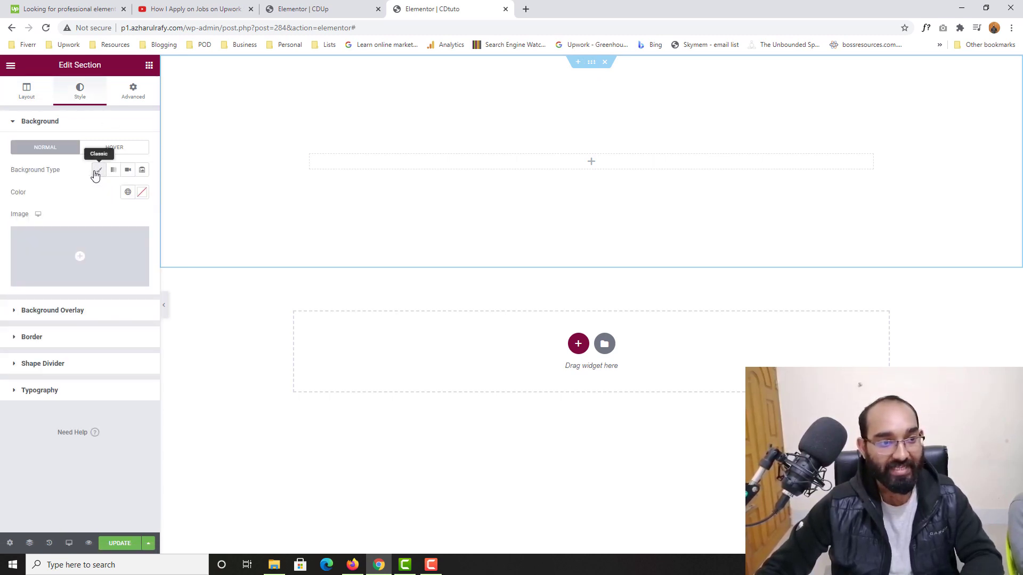
left_click(141, 193)
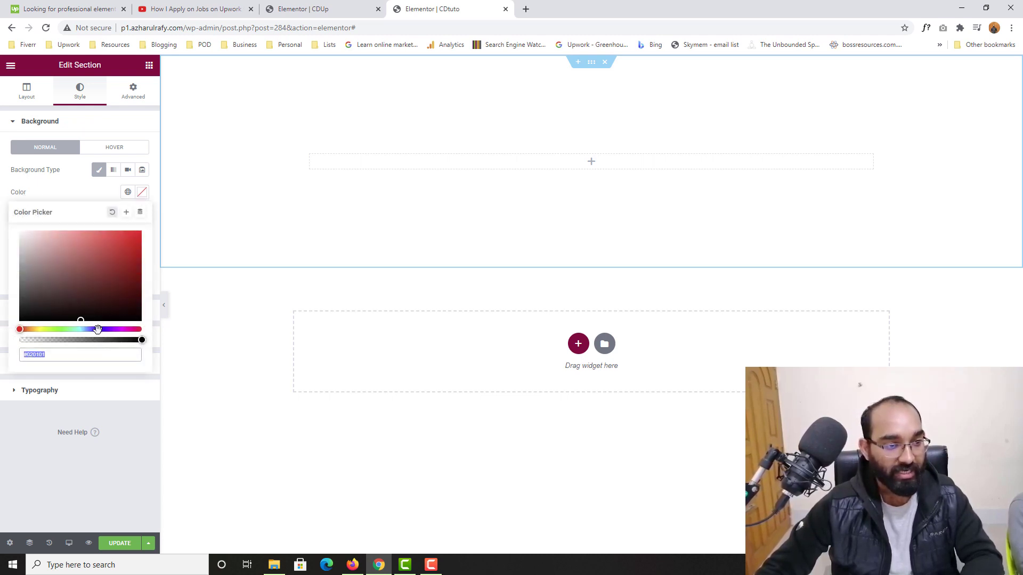
left_click(98, 329)
left_click_drag(119, 267, 139, 237)
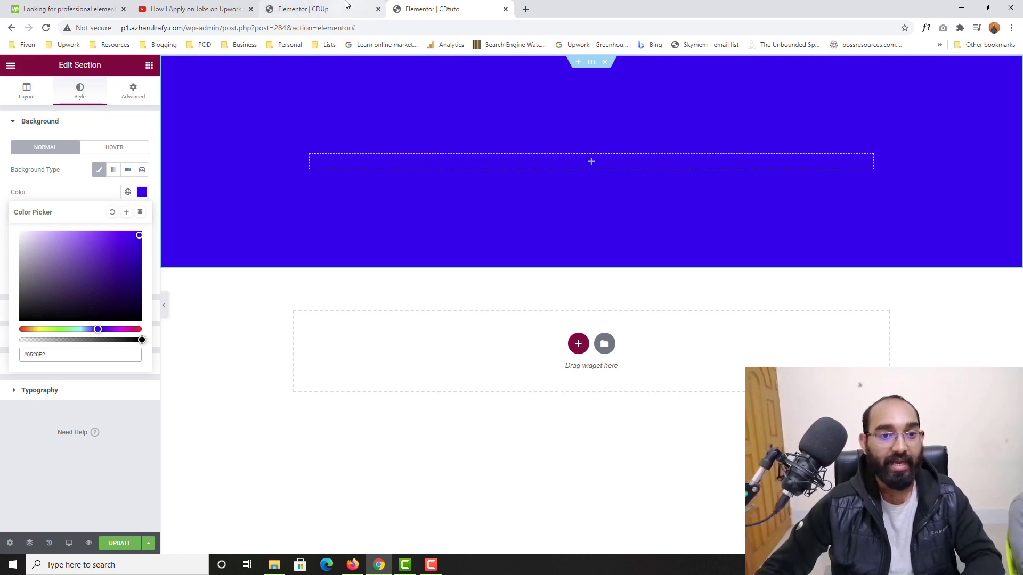
left_click(347, 8)
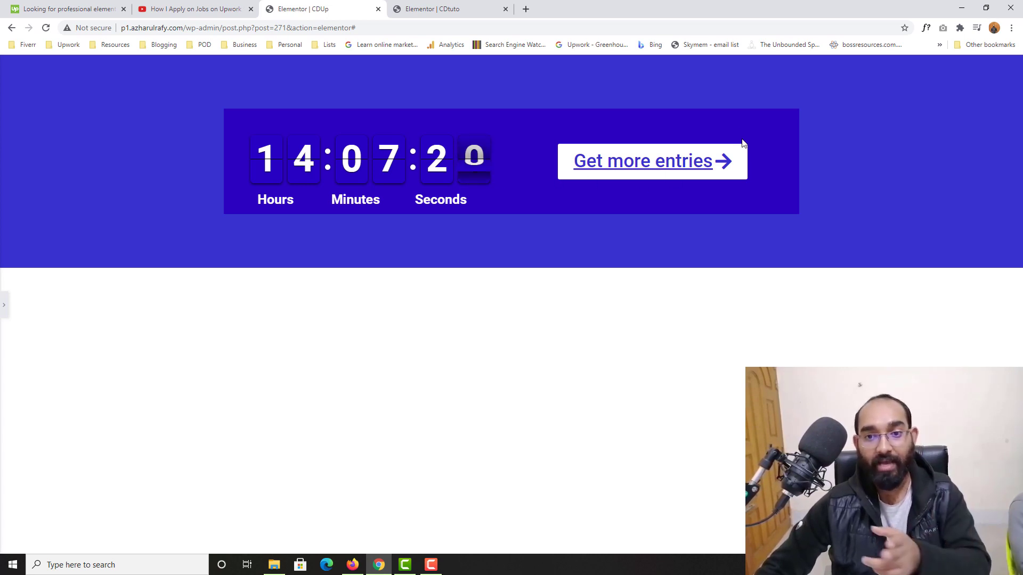
left_click(413, 4)
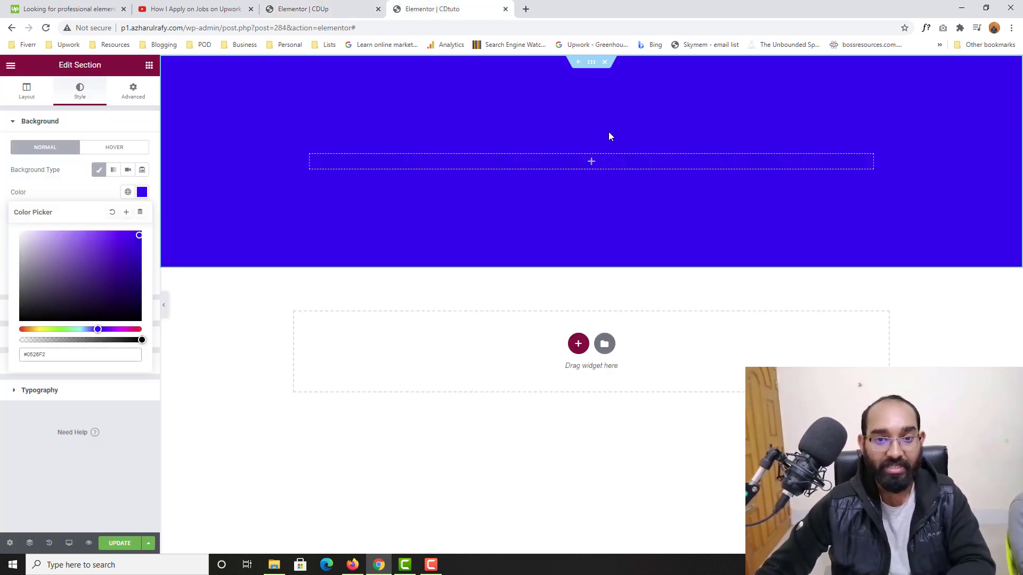
left_click(591, 162)
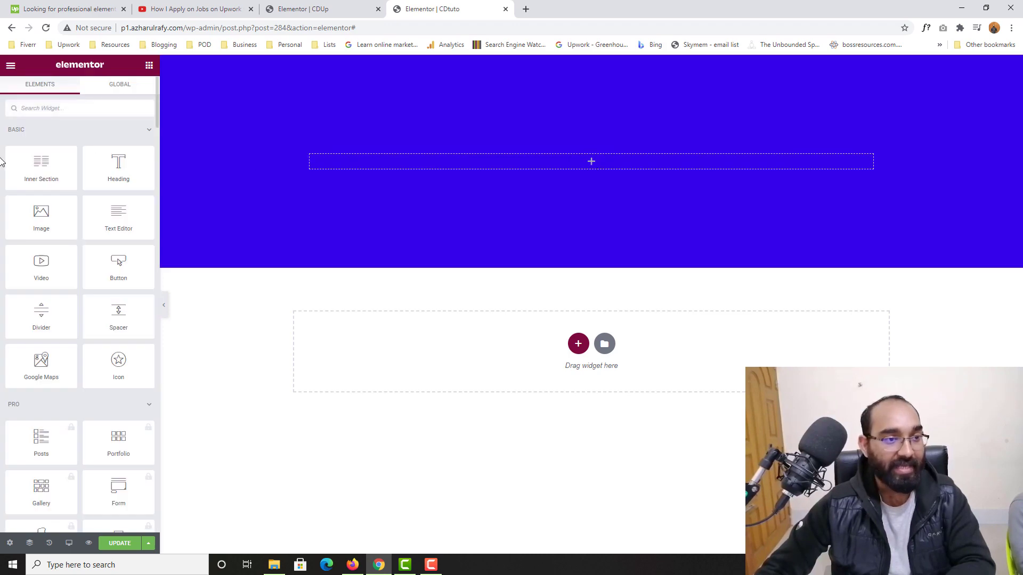
Drop a two-column Inner Section into the blue section and put an MG Countdown widget in its left column
left_click_drag(27, 163, 505, 166)
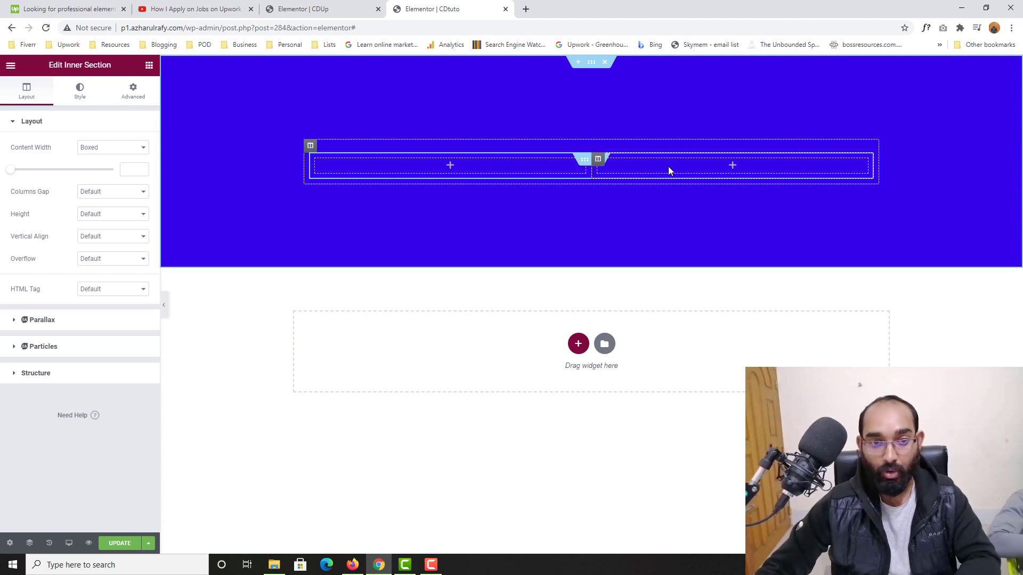
left_click(460, 164)
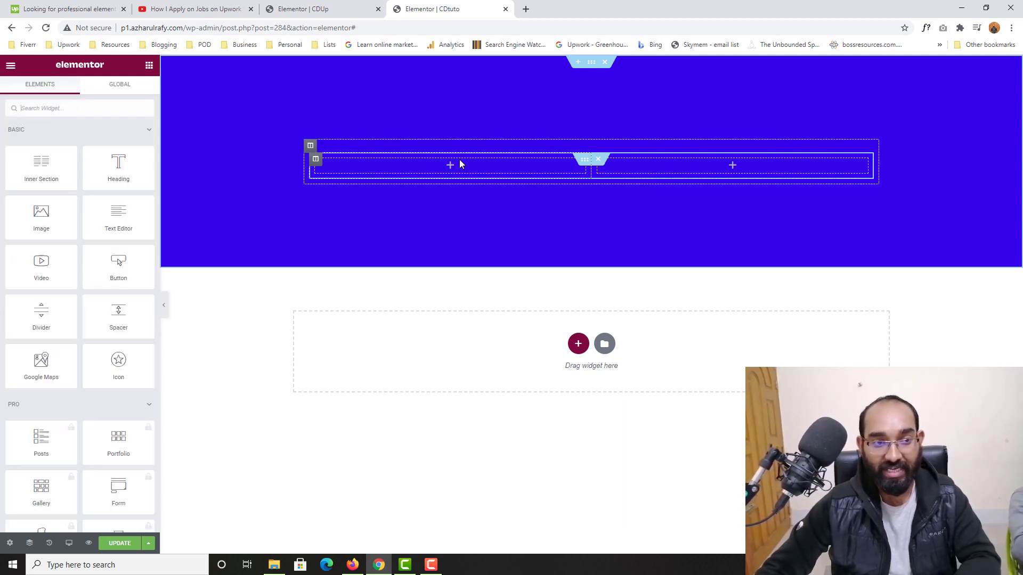
left_click(85, 113)
type("count")
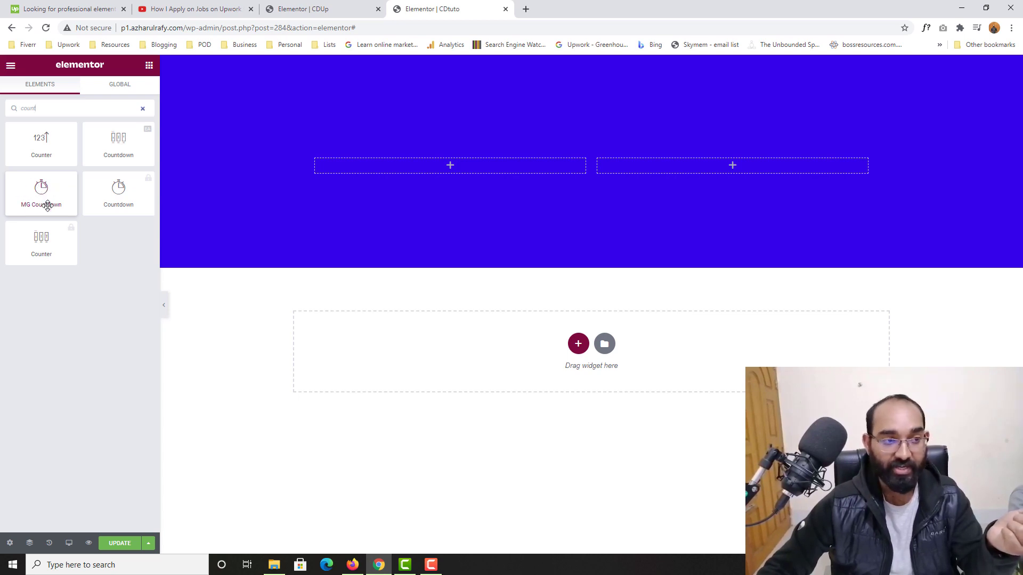
left_click_drag(42, 193, 395, 161)
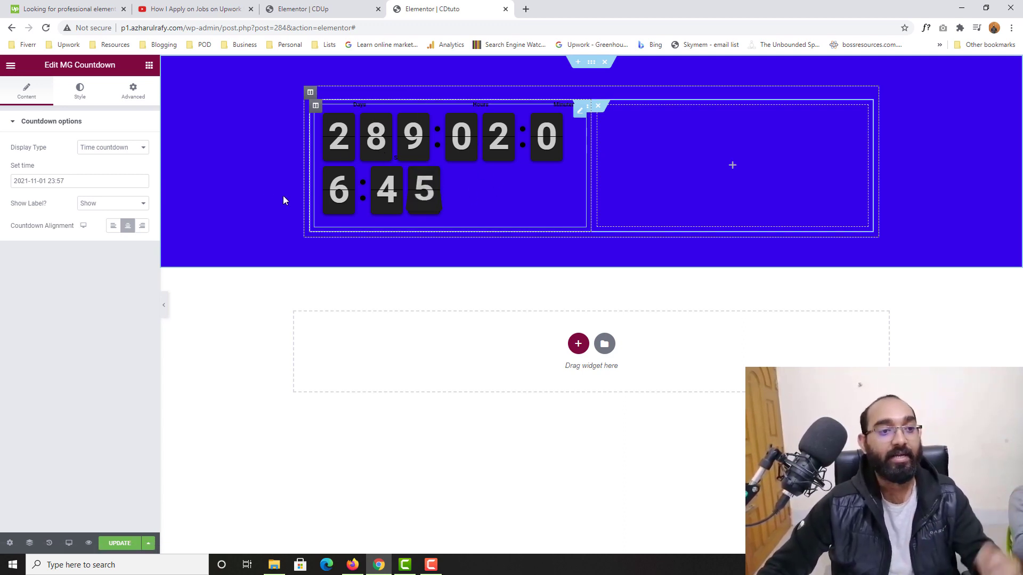
After checking the reference, place a Button widget in the right column beside the countdown
left_click(322, 7)
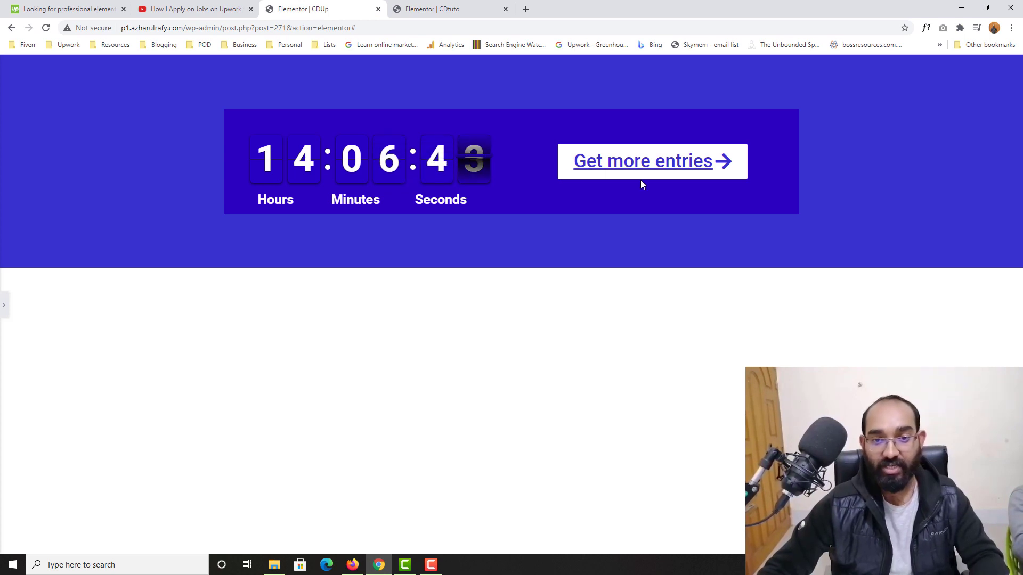
left_click(424, 8)
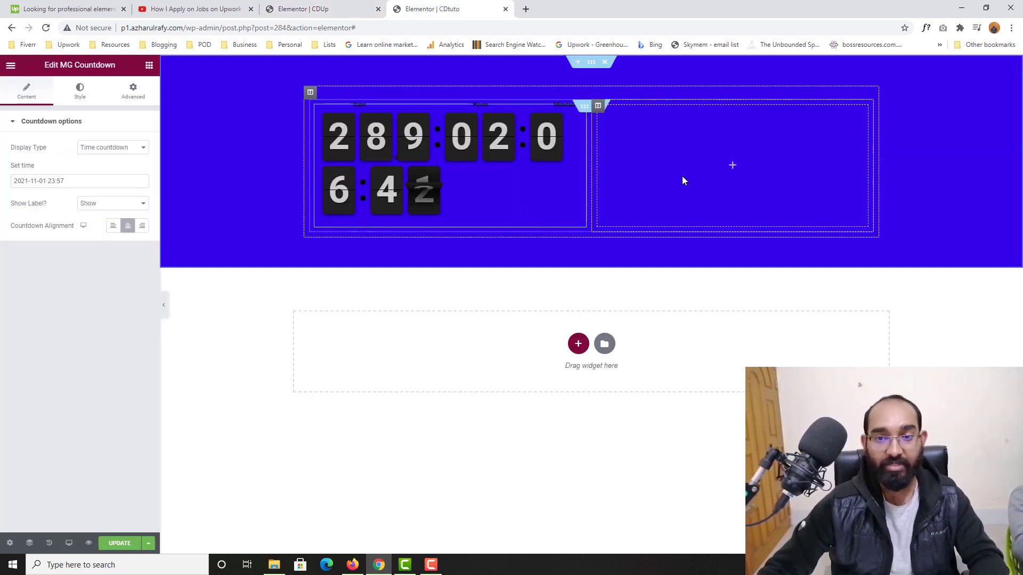
left_click(657, 163)
left_click_drag(118, 263, 749, 168)
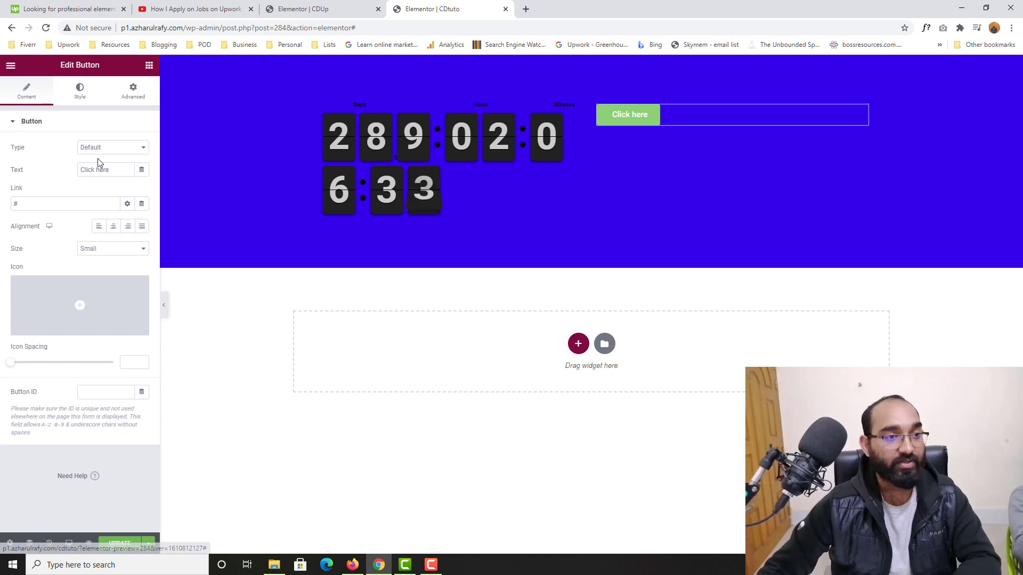
left_click(351, 127)
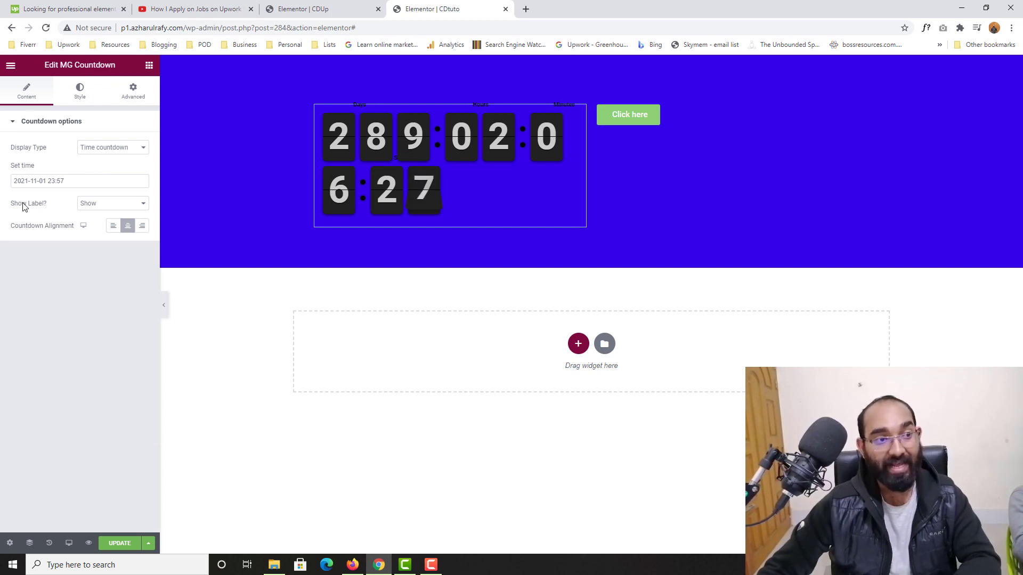
left_click(98, 150)
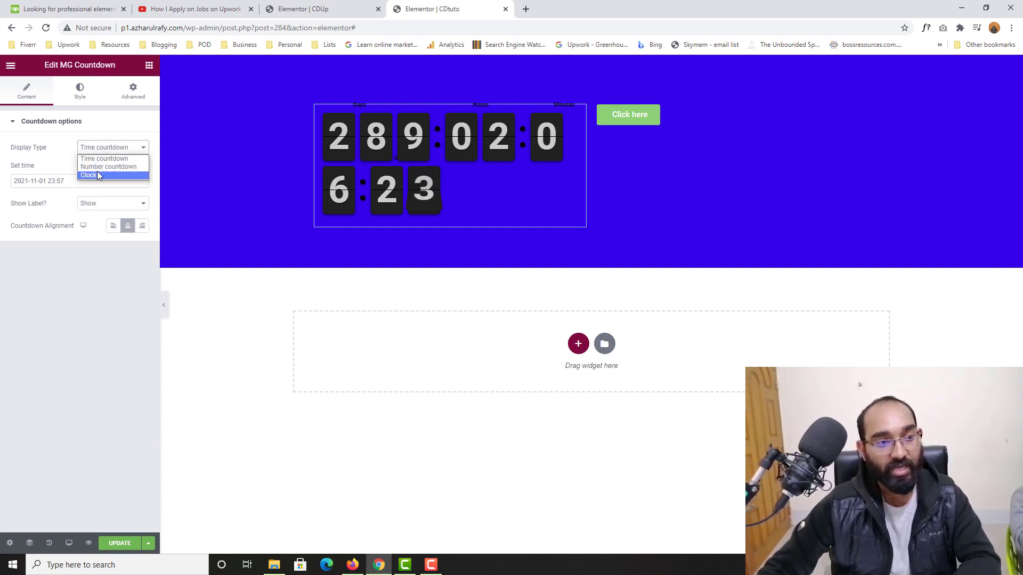
left_click(98, 169)
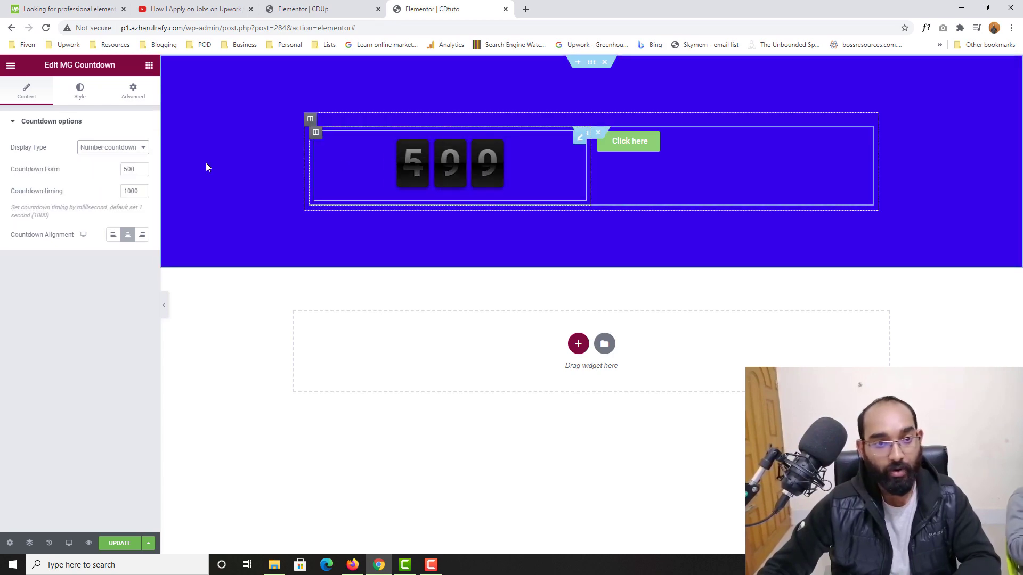
left_click(100, 151)
left_click(107, 175)
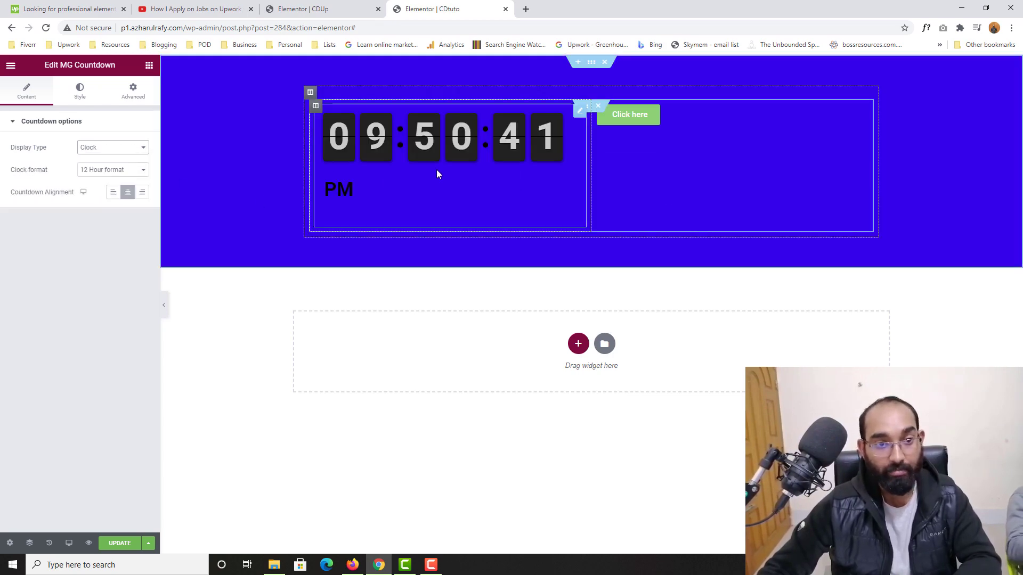
left_click(116, 150)
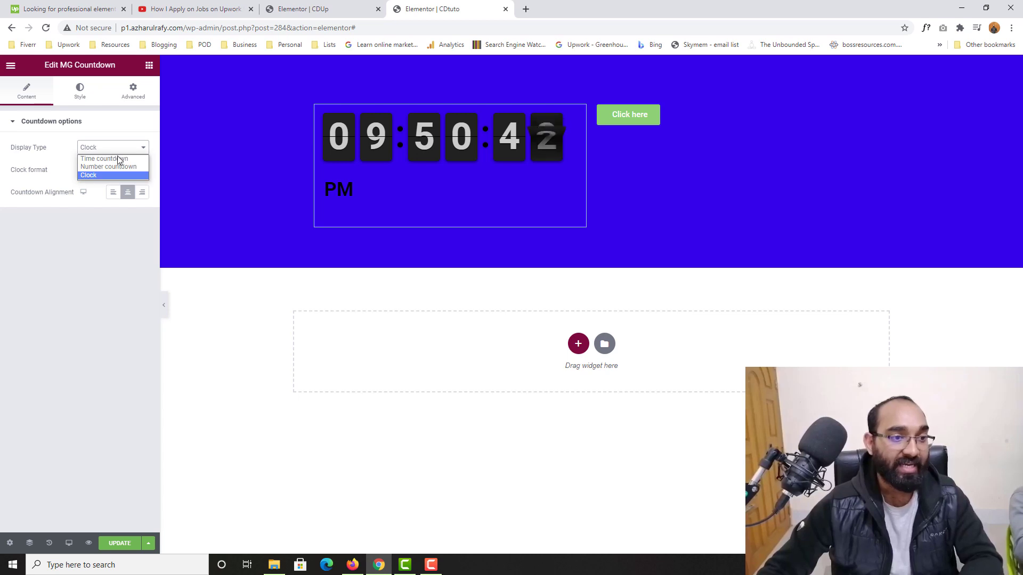
left_click(117, 159)
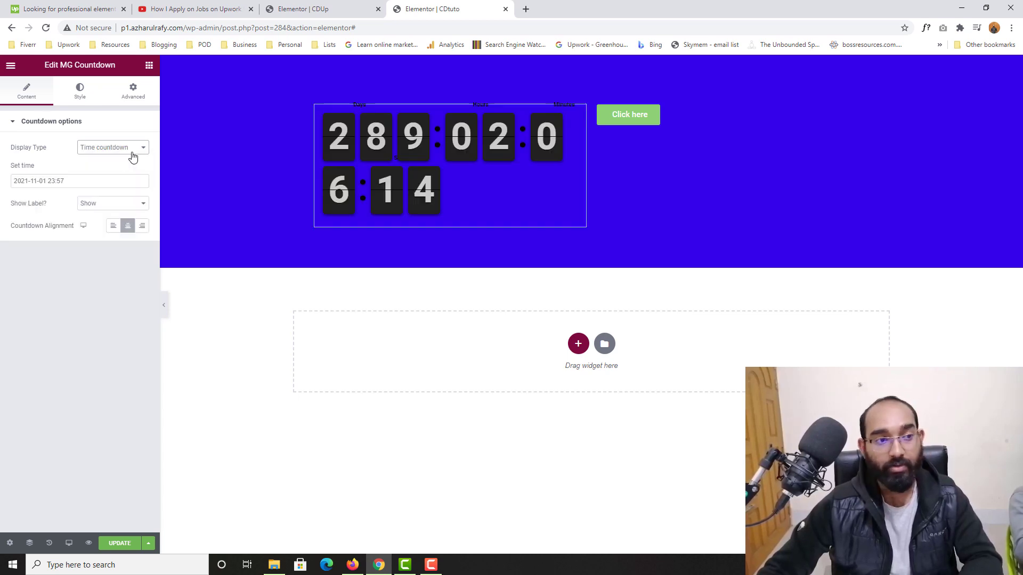
left_click(317, 9)
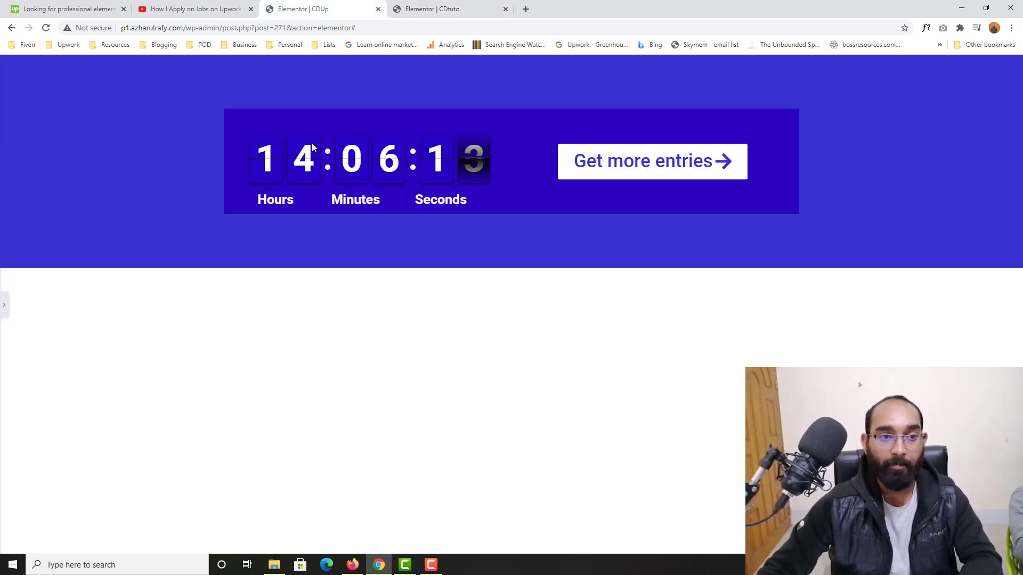
left_click(433, 6)
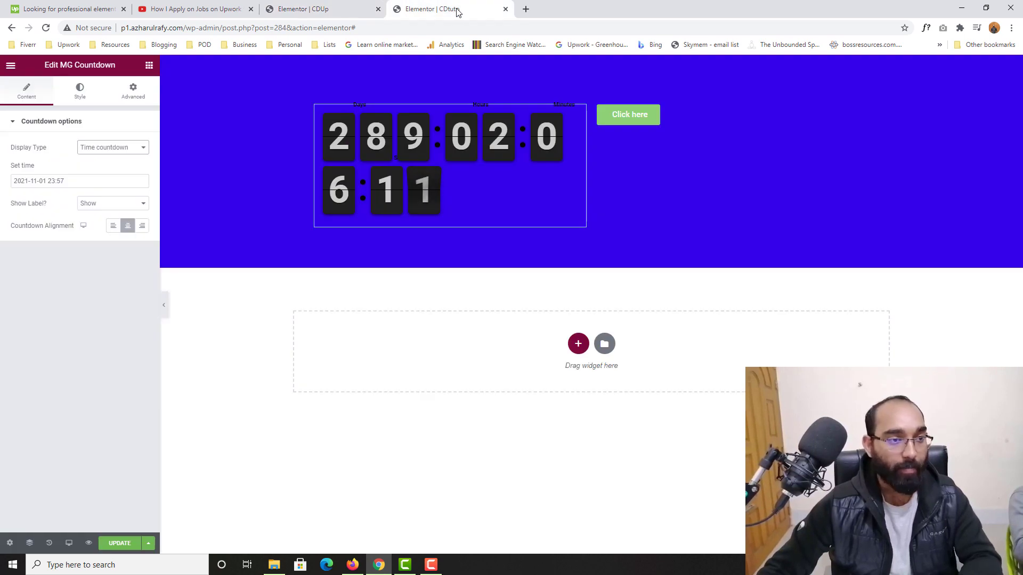
Set the countdown's target date to 17 January 2021, 11:57 AM in the date picker
left_click(62, 182)
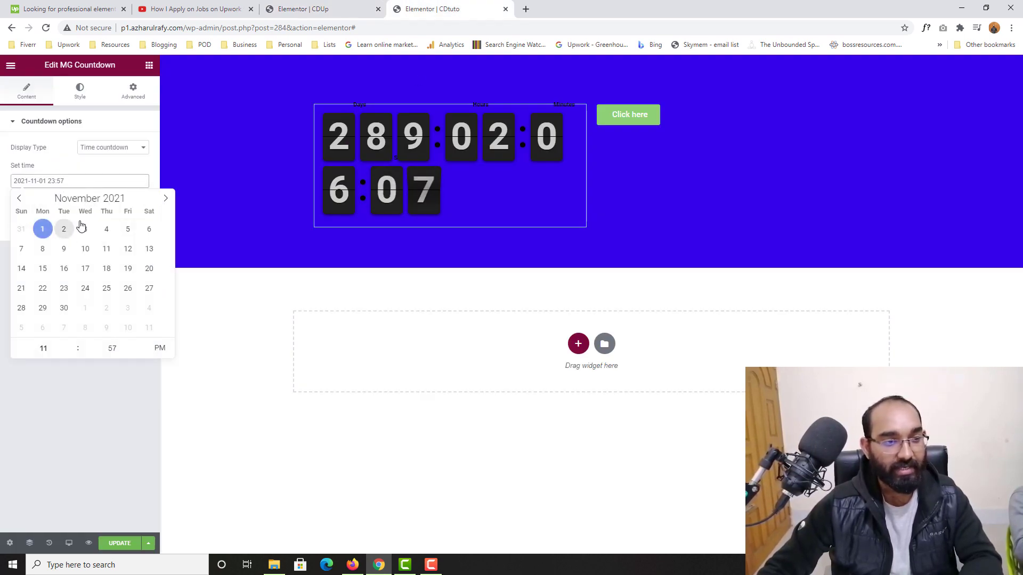
left_click(115, 200)
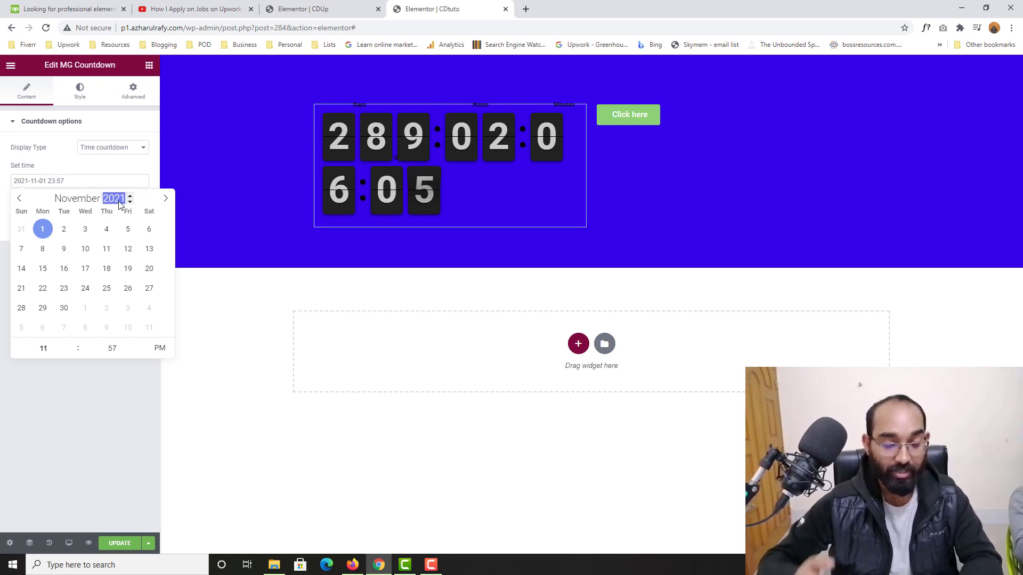
type("2020")
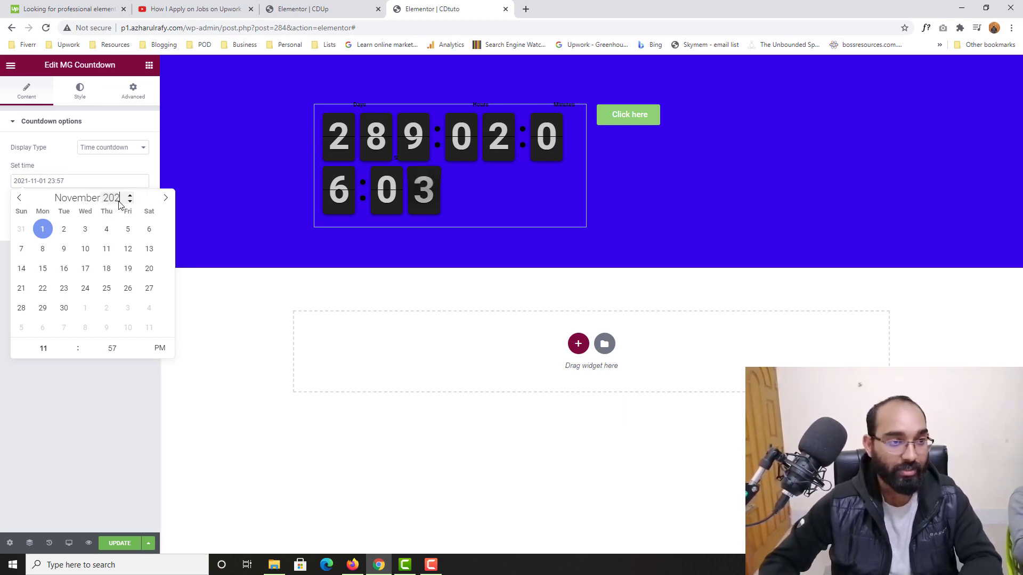
left_click(165, 199)
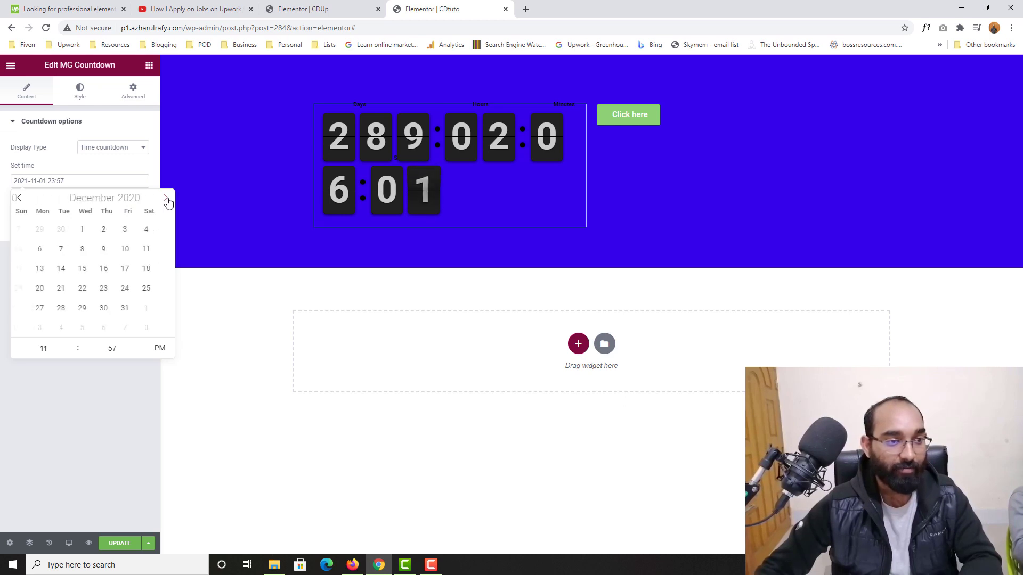
left_click(166, 199)
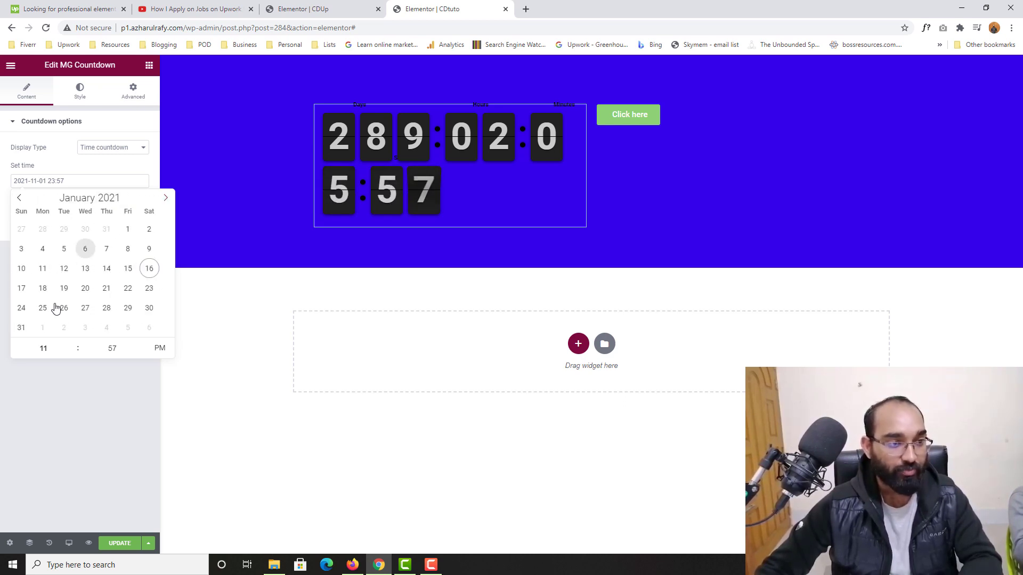
left_click(25, 290)
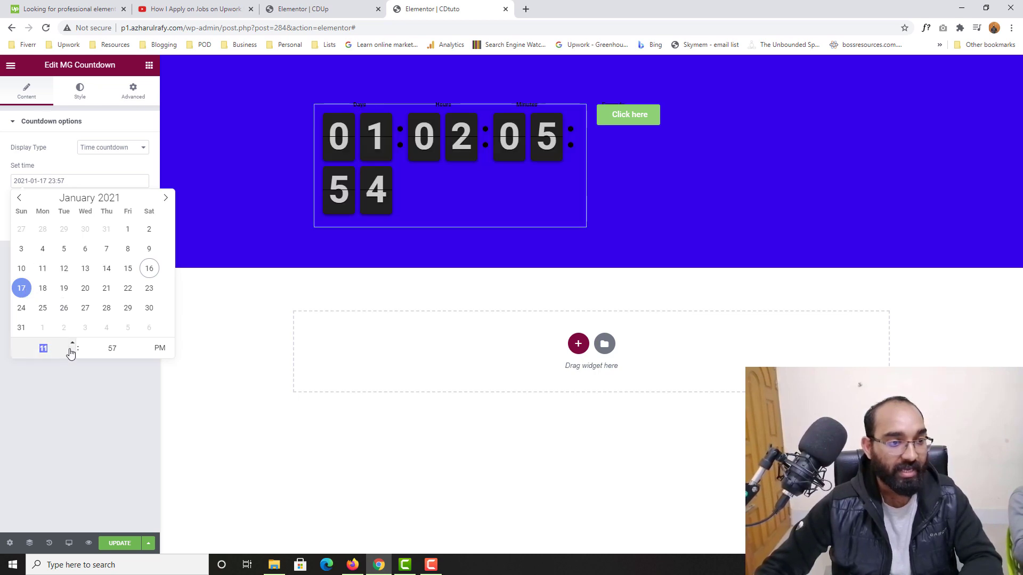
left_click(161, 350)
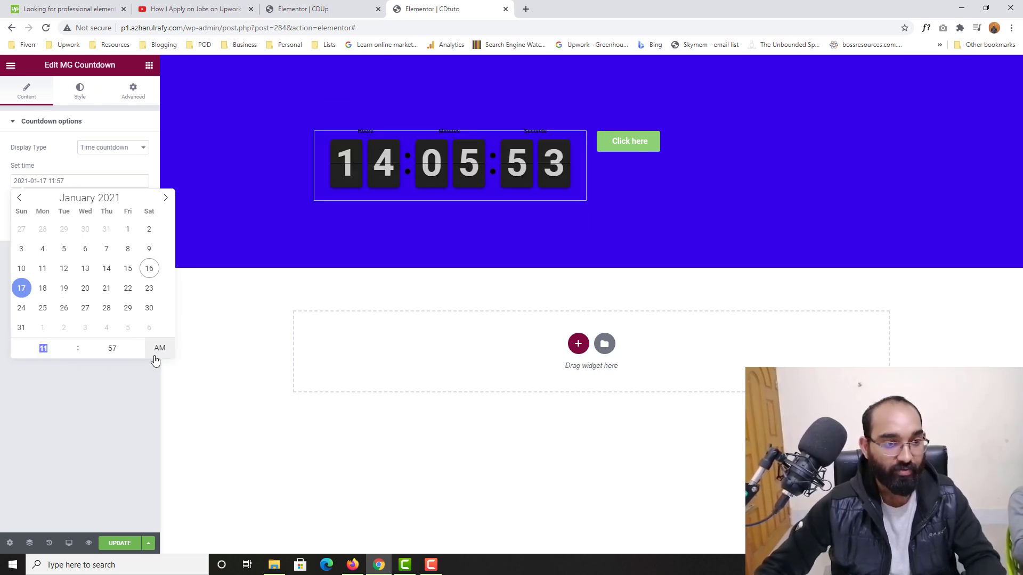
left_click(112, 381)
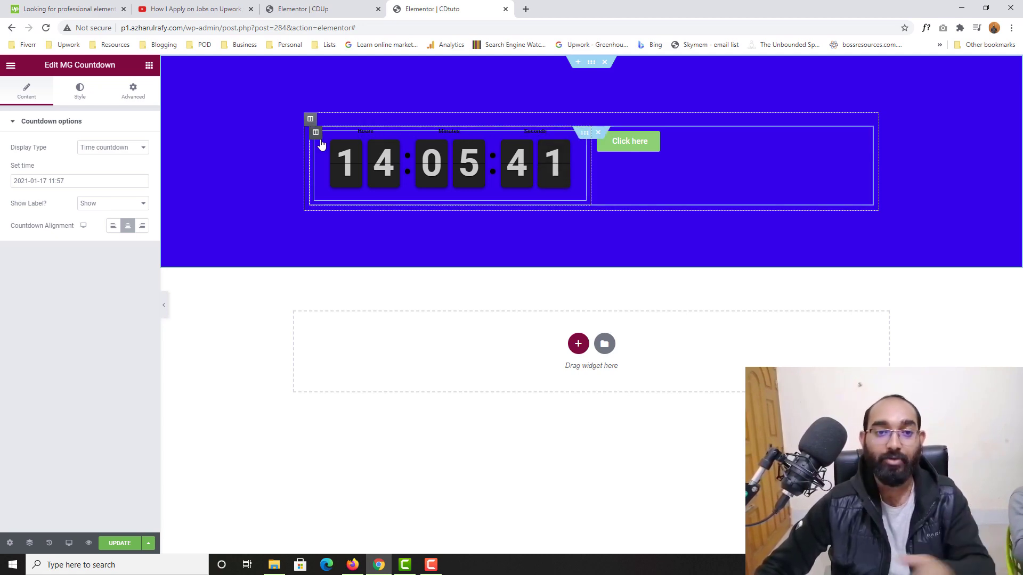
Check the reference page, then show the MG Countdown's Countdown Number Style options
left_click(315, 9)
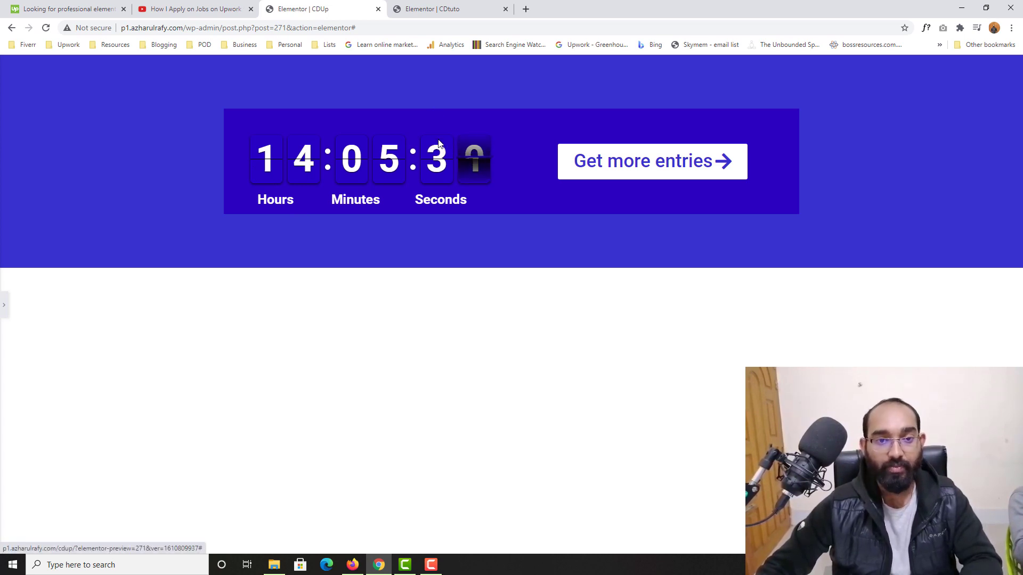
left_click(426, 7)
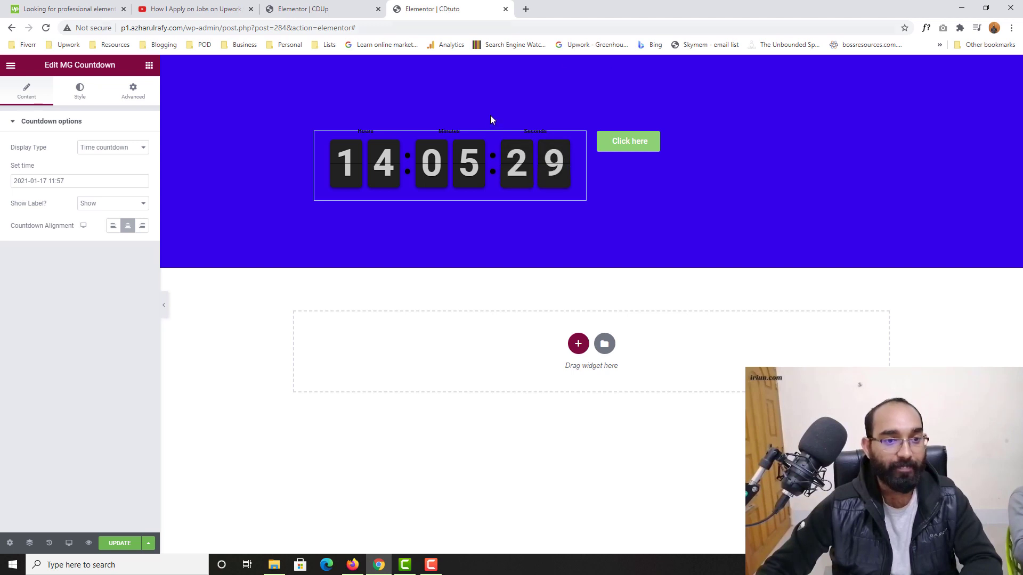
left_click(85, 96)
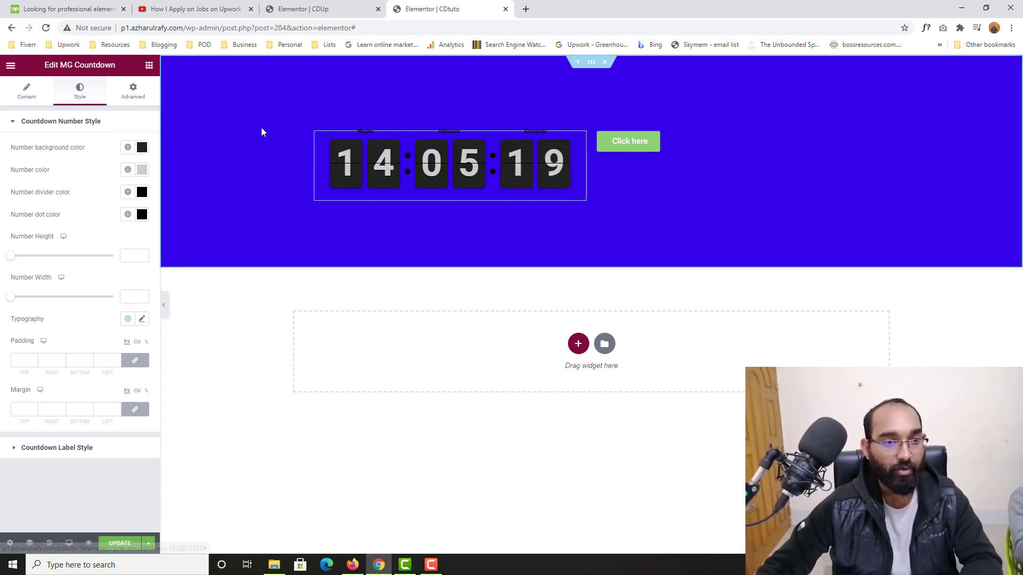
Copy the blue section's background hex code #0526F2
left_click(592, 63)
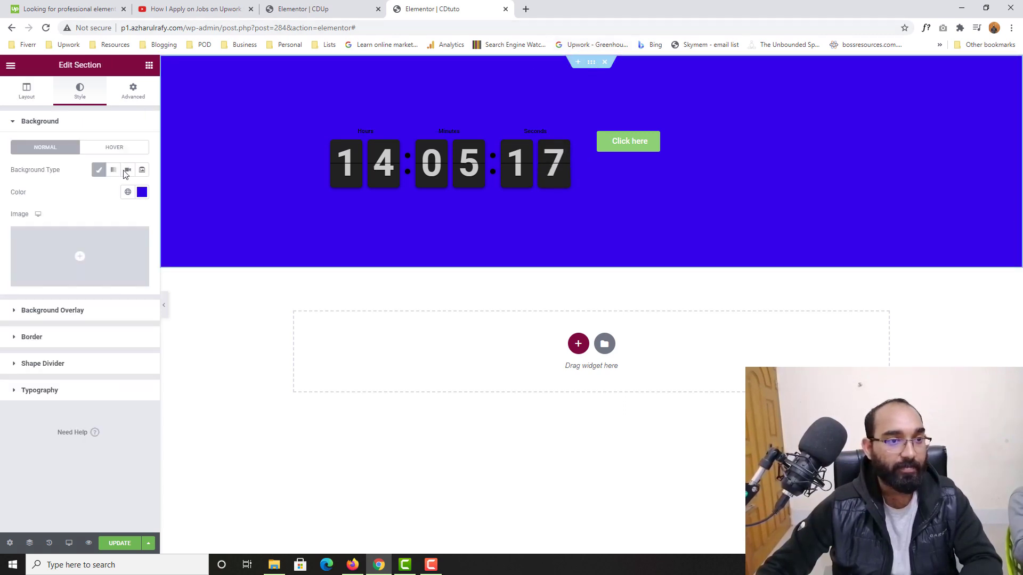
left_click(142, 192)
left_click(80, 353)
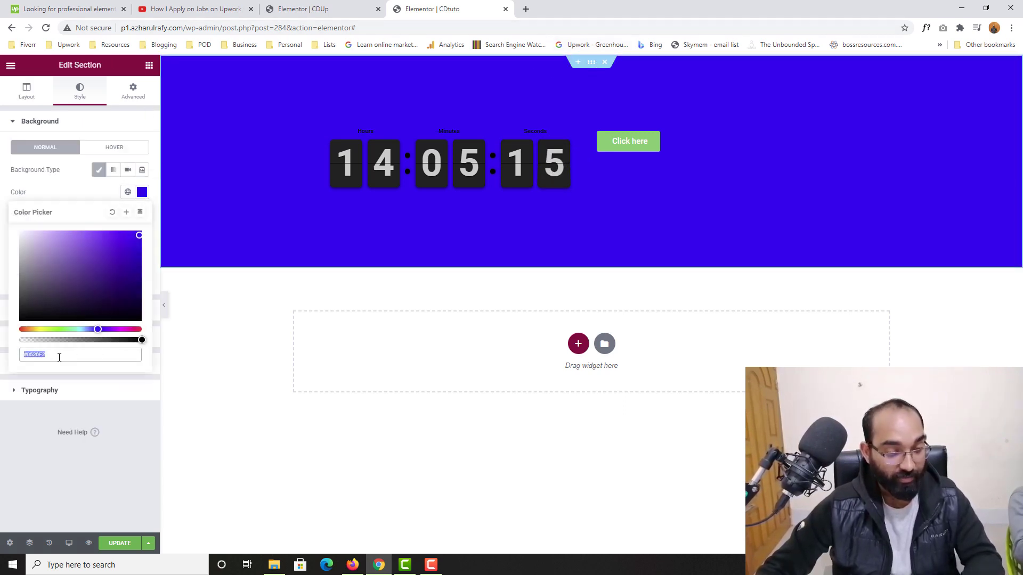
left_click(460, 107)
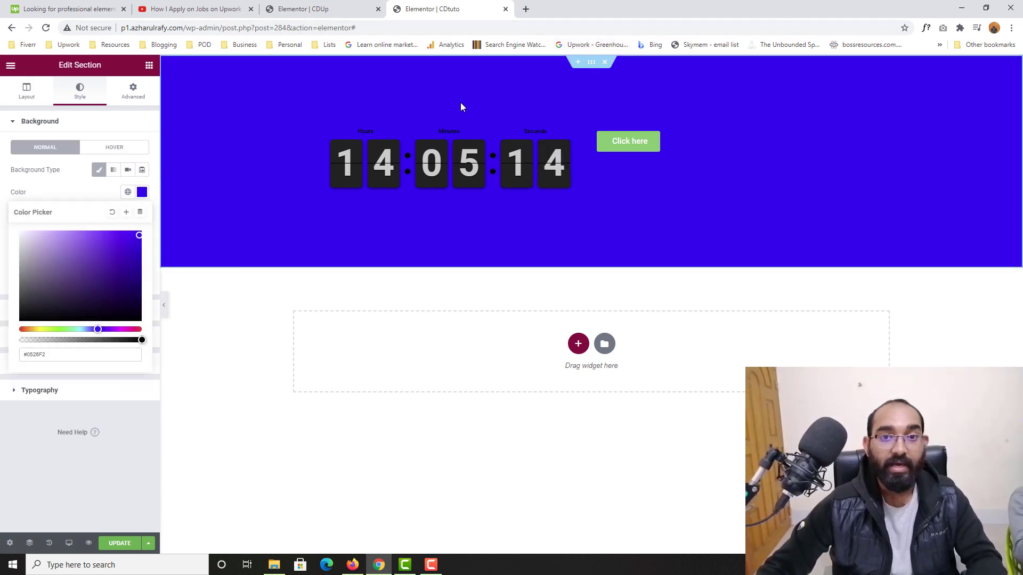
Paste #0526F2 into the countdown's Number background color and fine-tune it to a deep blue
left_click(416, 162)
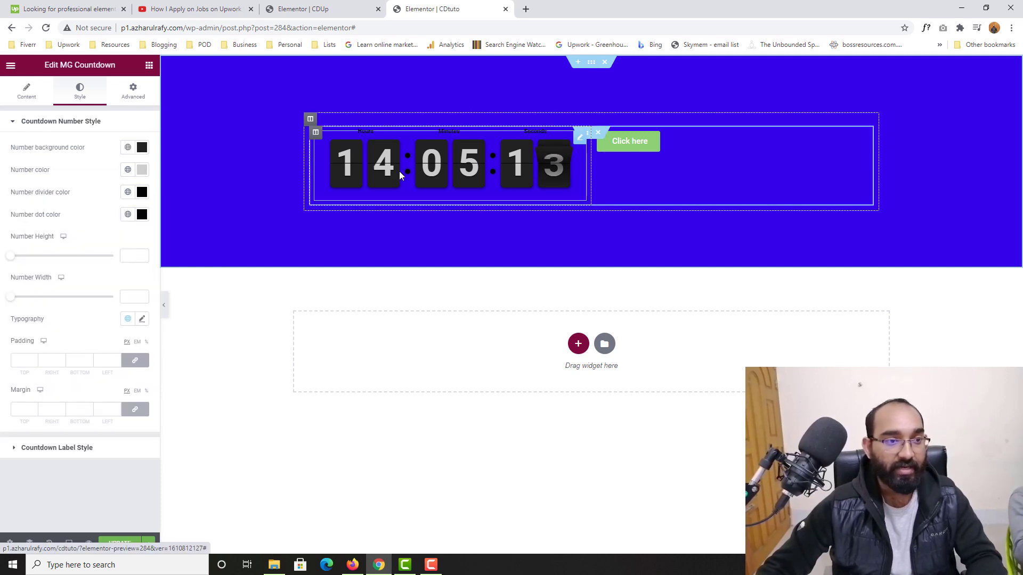
left_click(140, 148)
type("#0526F2")
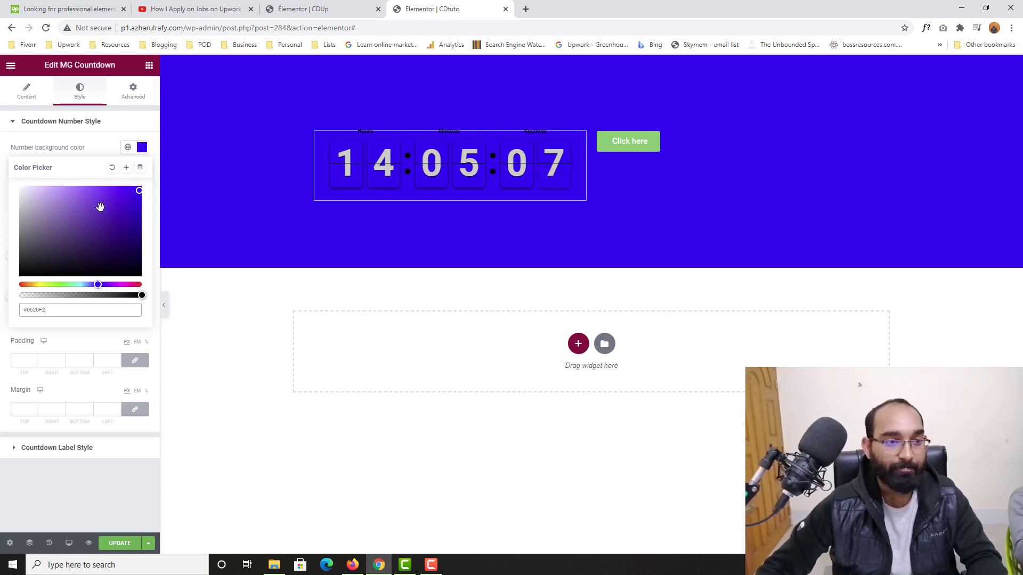
left_click(138, 187)
left_click_drag(138, 187, 141, 189)
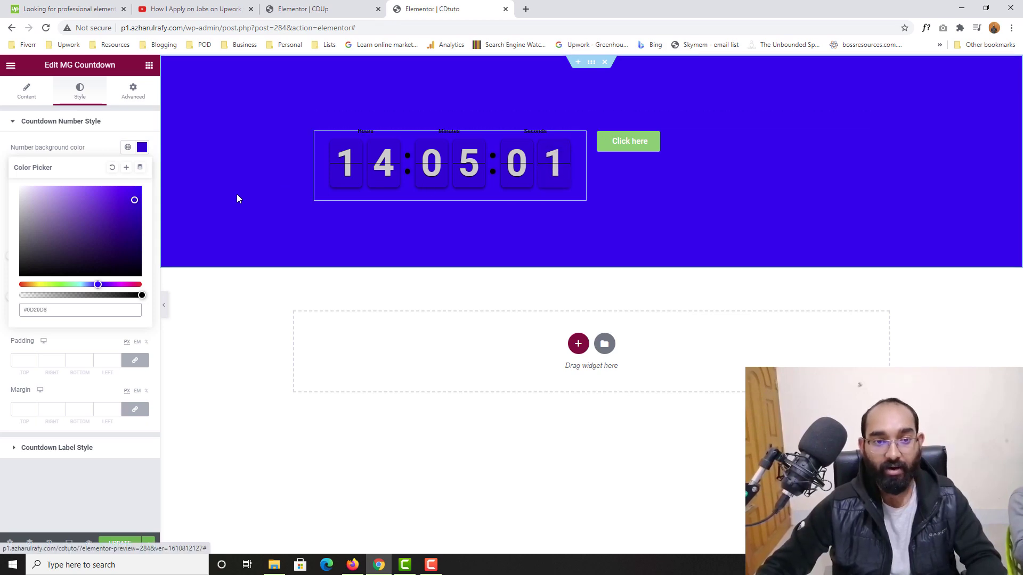
left_click(322, 10)
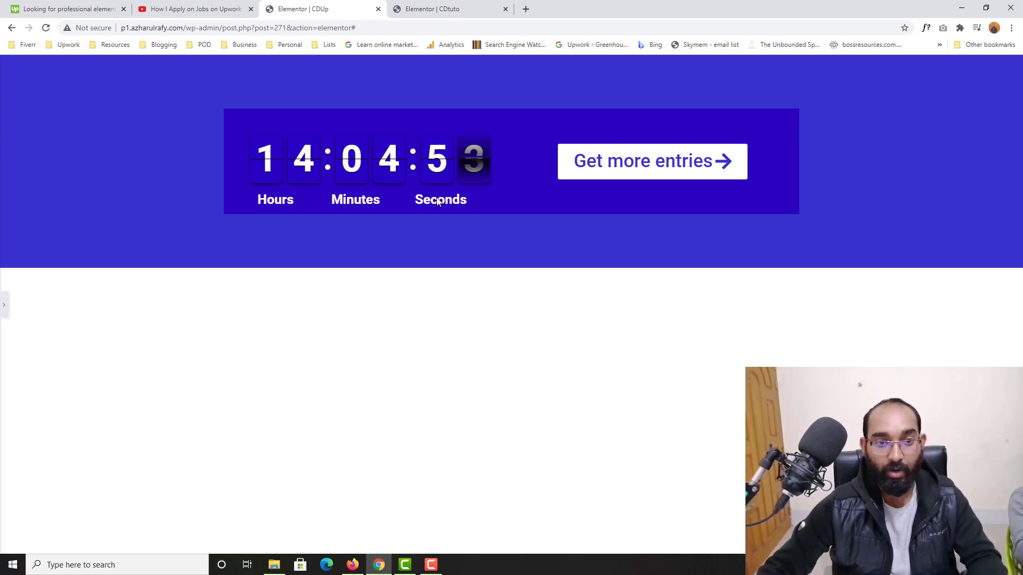
left_click(480, 5)
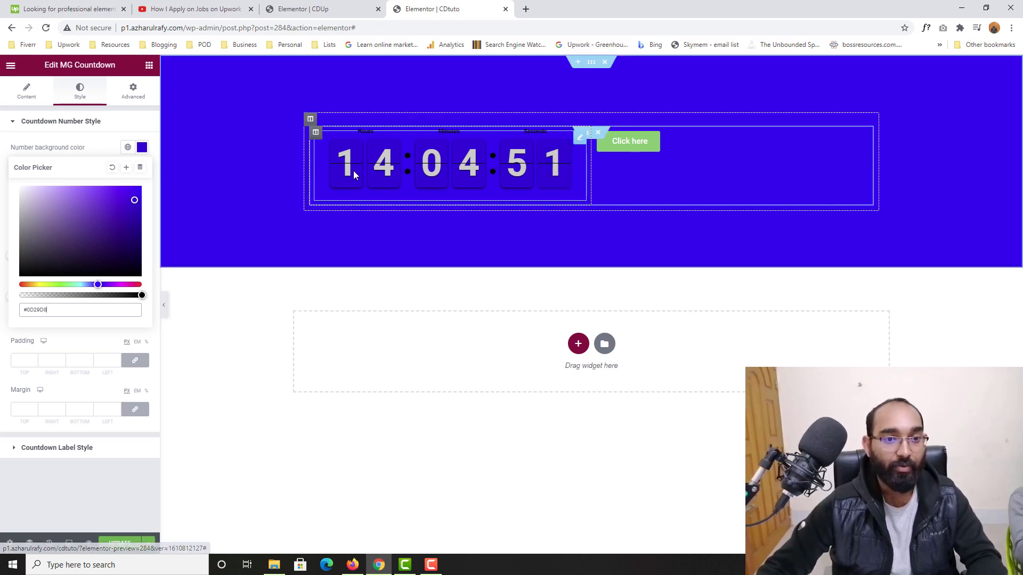
left_click(85, 153)
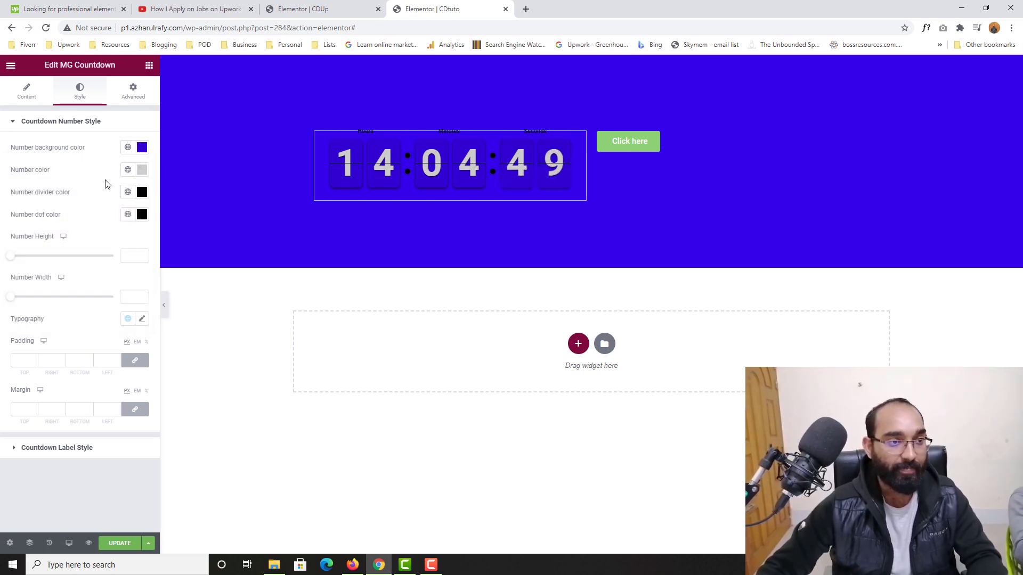
Set the countdown's Number color and Number dot color to #FFFFFF, checking against the reference
left_click(142, 170)
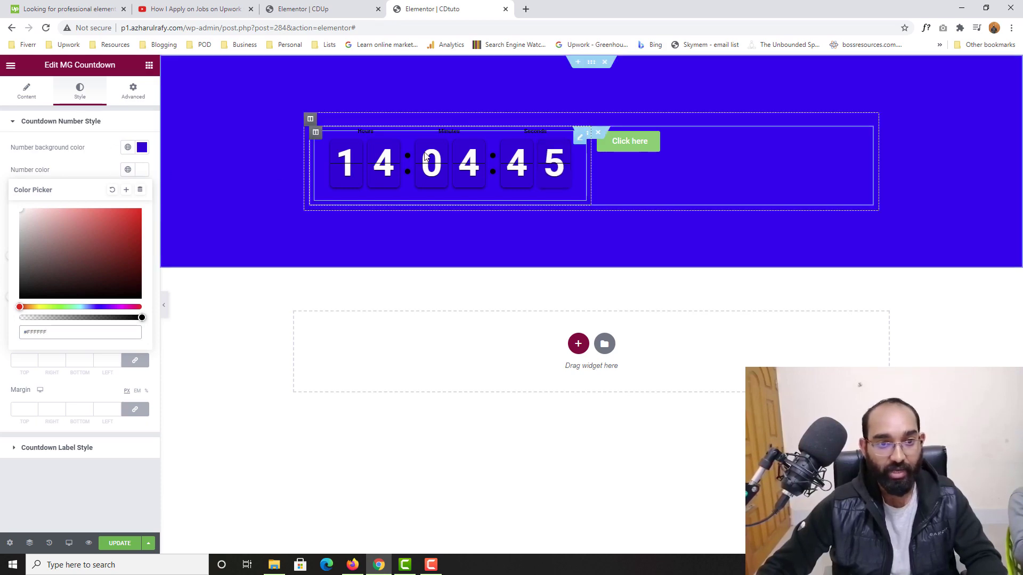
left_click(289, 169)
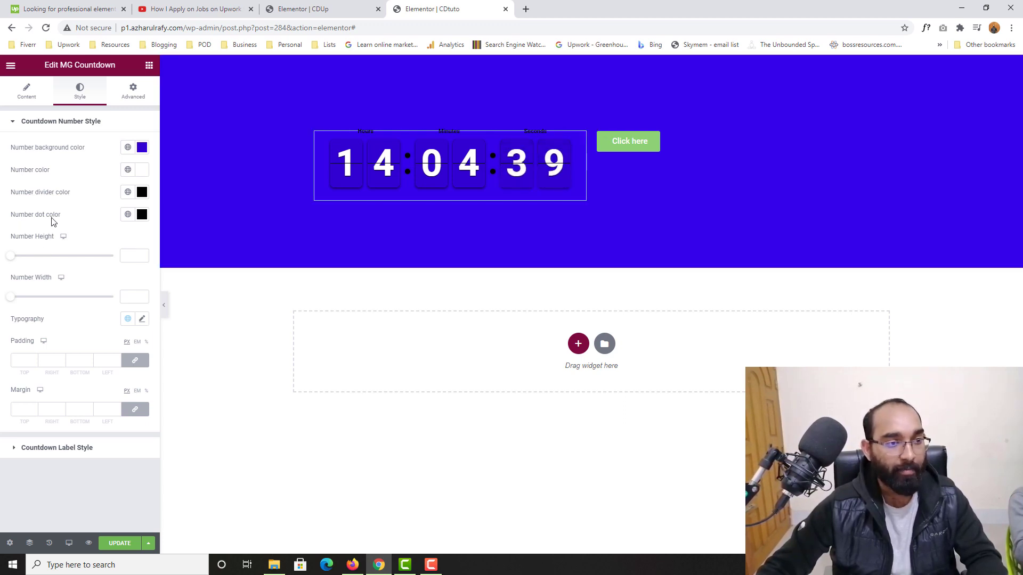
left_click(142, 215)
left_click(60, 274)
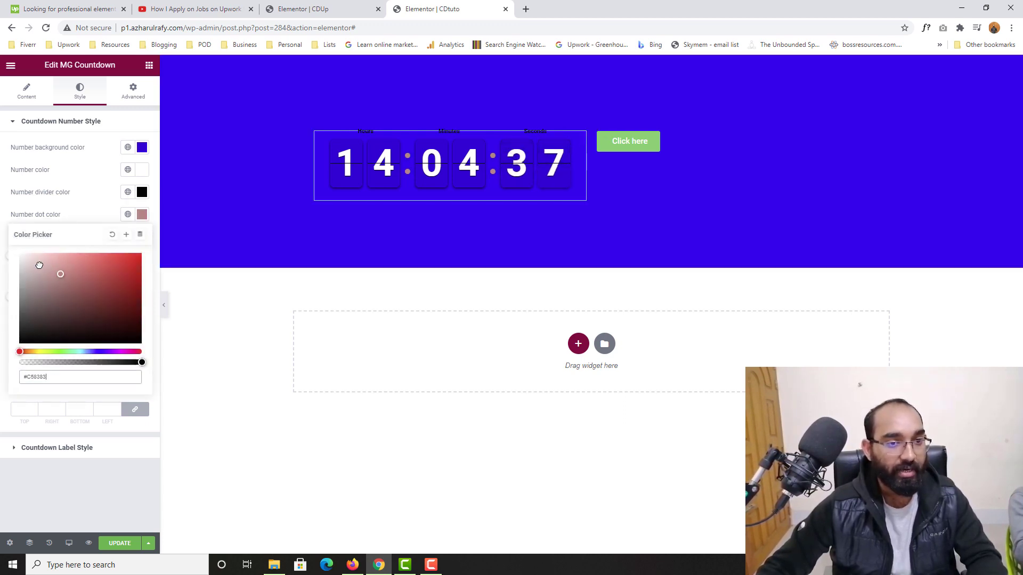
left_click(299, 8)
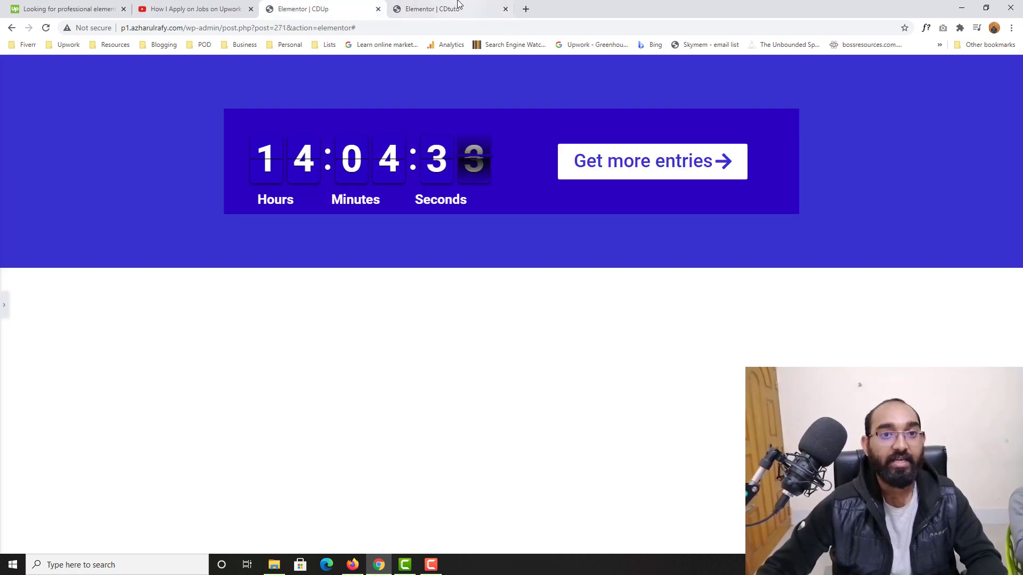
left_click(442, 8)
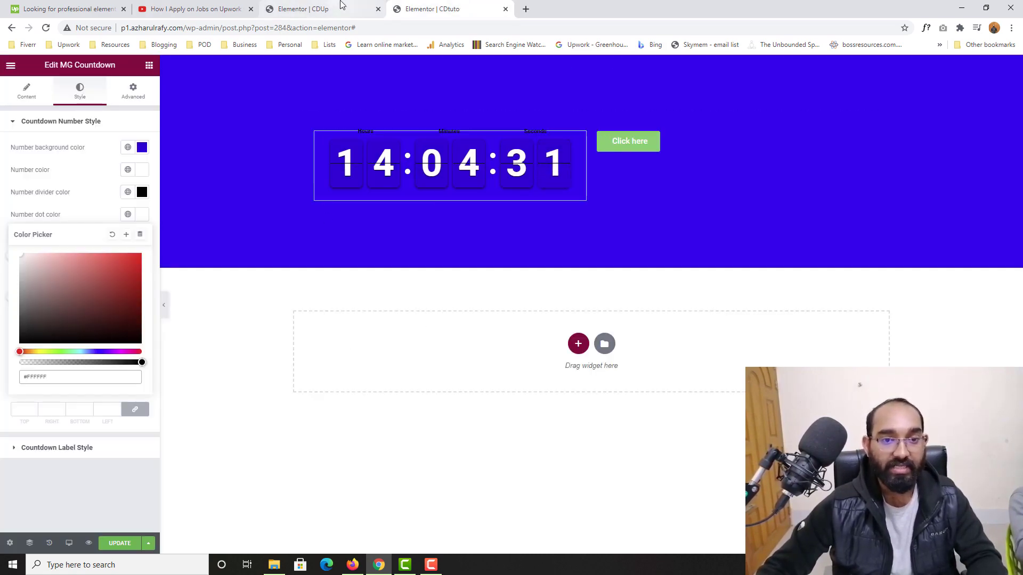
left_click(303, 9)
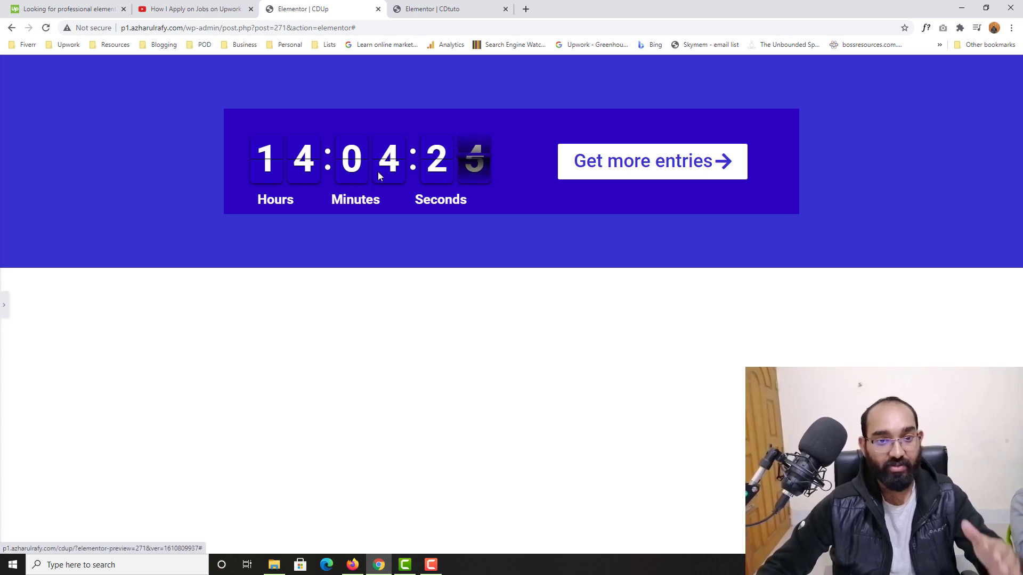
left_click(457, 6)
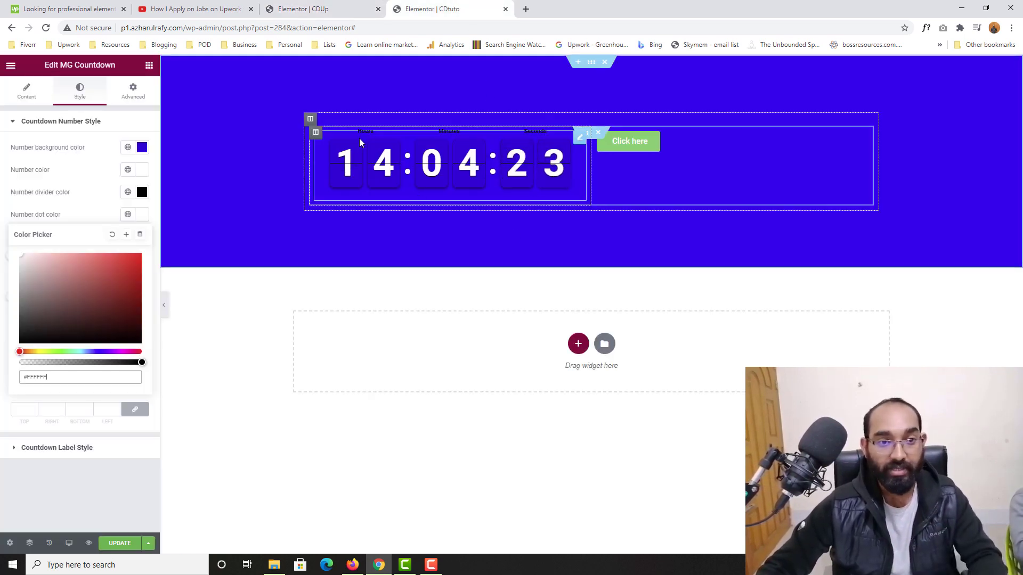
left_click(87, 148)
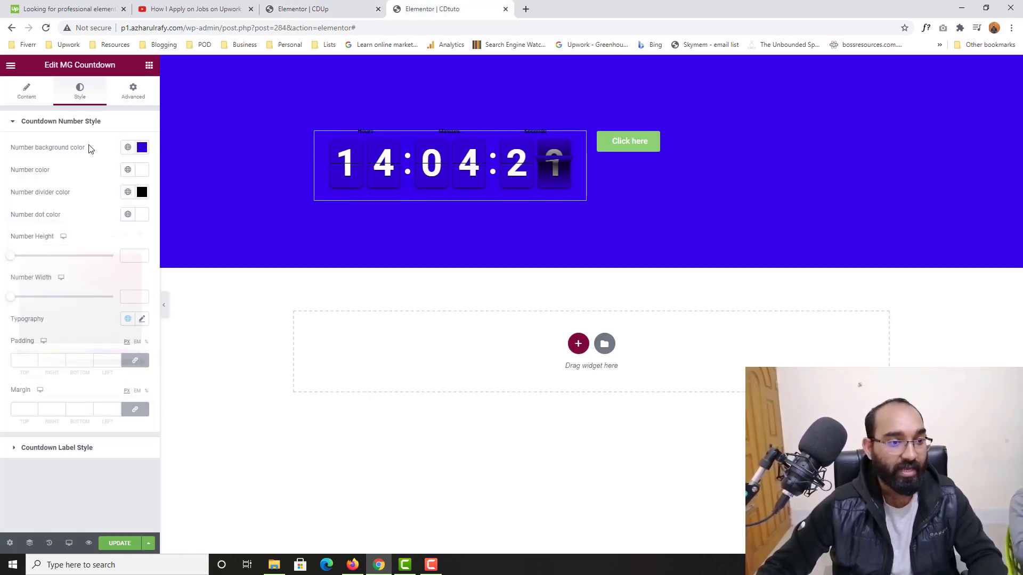
Set the countdown Label Text Color to white (#FFFFFF)
left_click(55, 450)
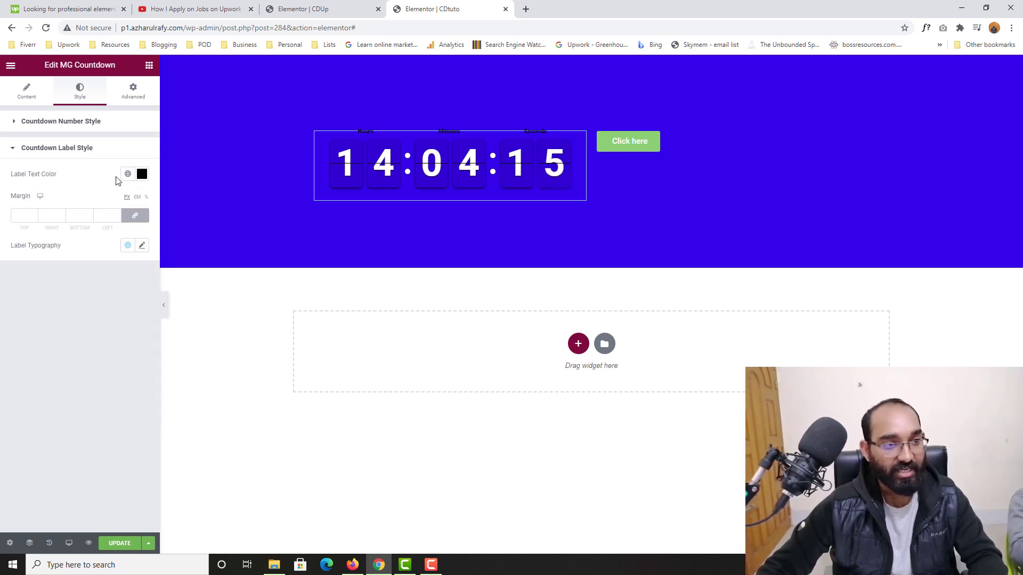
left_click(142, 173)
type("#FFFFFF")
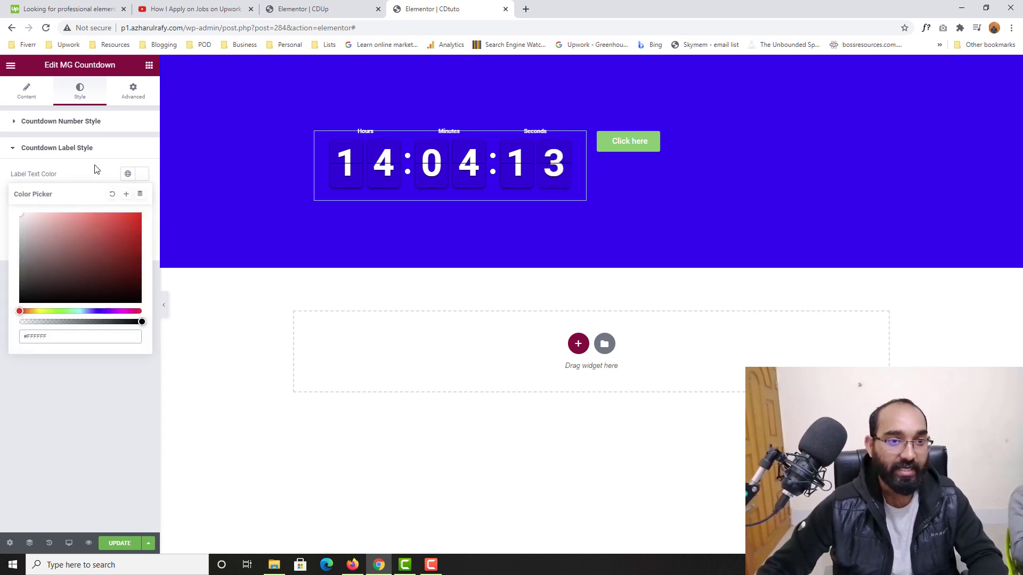
left_click(97, 149)
left_click(89, 152)
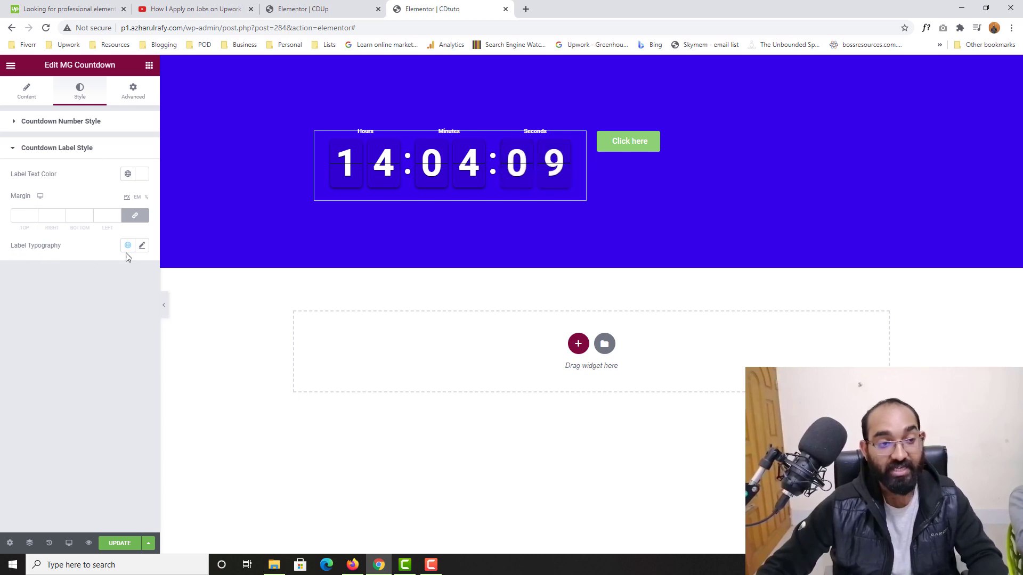
Set the Label Typography size to 25 and compare with the reference labels
left_click(142, 245)
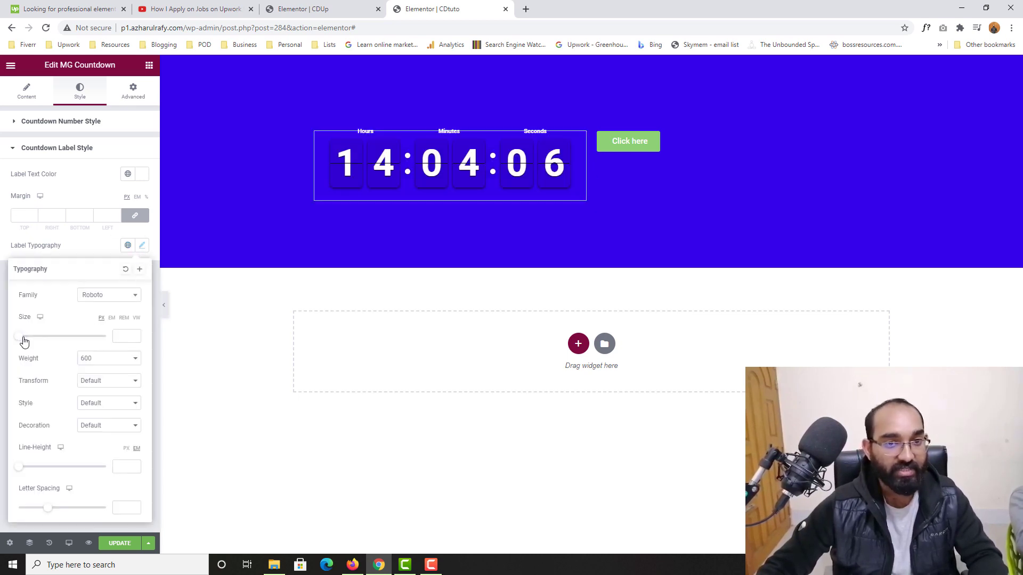
left_click_drag(22, 339, 31, 342)
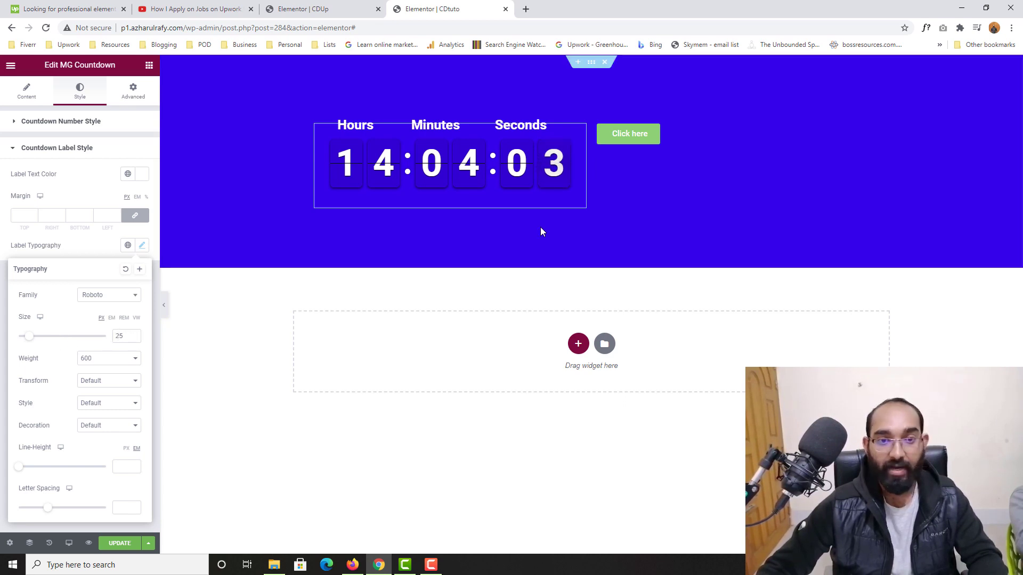
left_click(97, 254)
left_click(347, 6)
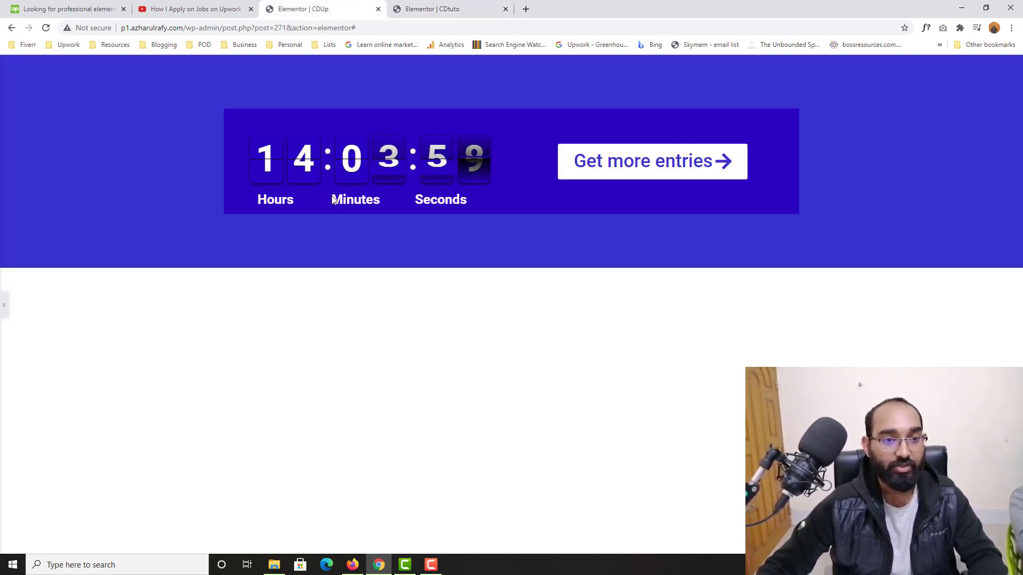
left_click(429, 7)
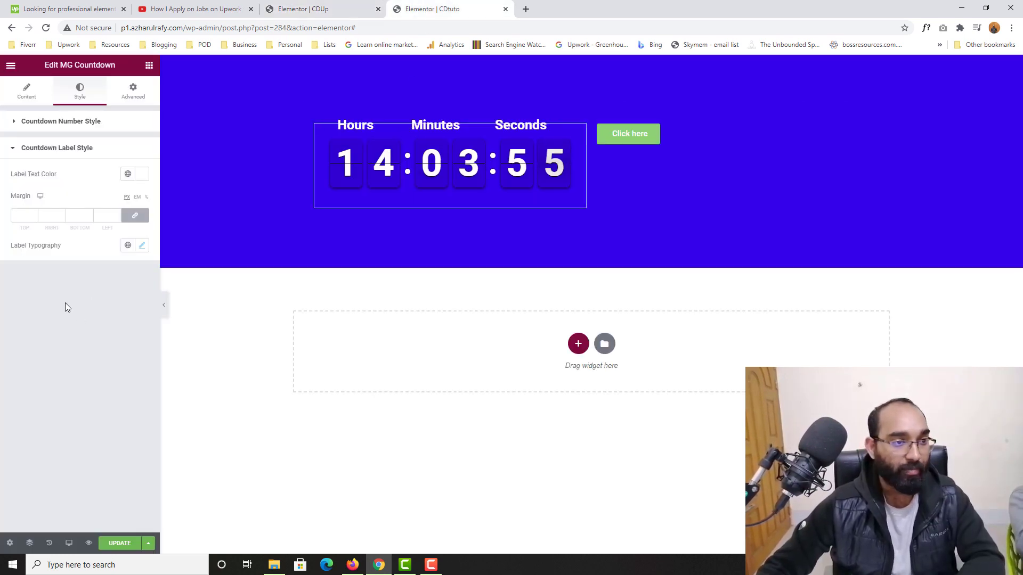
Unlink the label margin sides and set Margin Top to 150
left_click(135, 215)
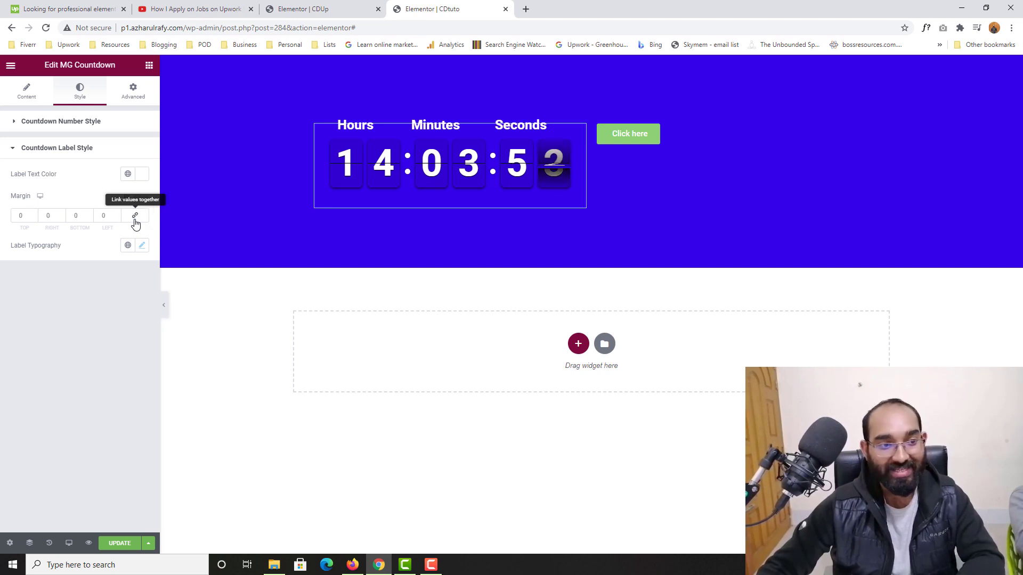
left_click(35, 214)
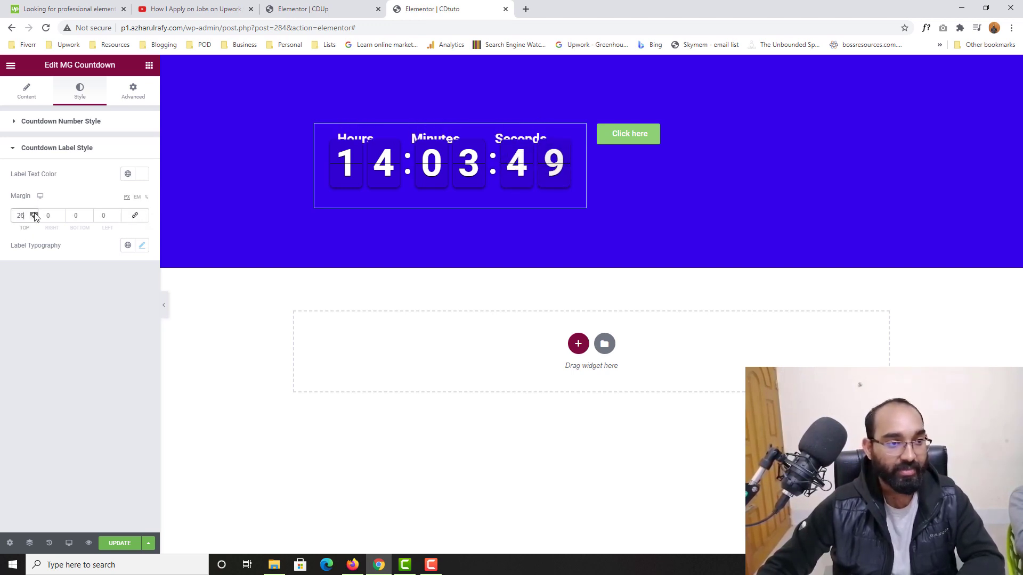
left_click(34, 213)
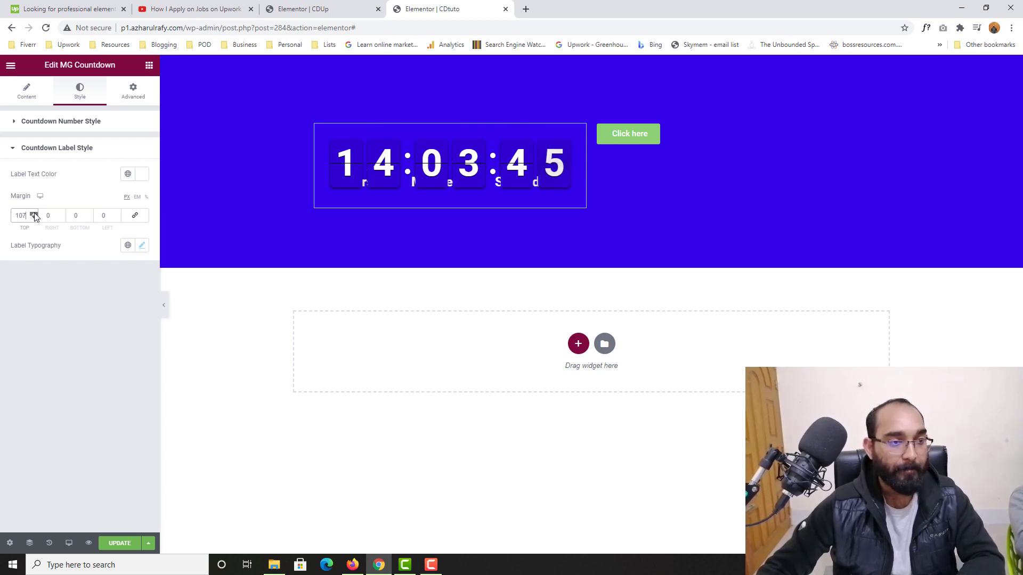
left_click(34, 213)
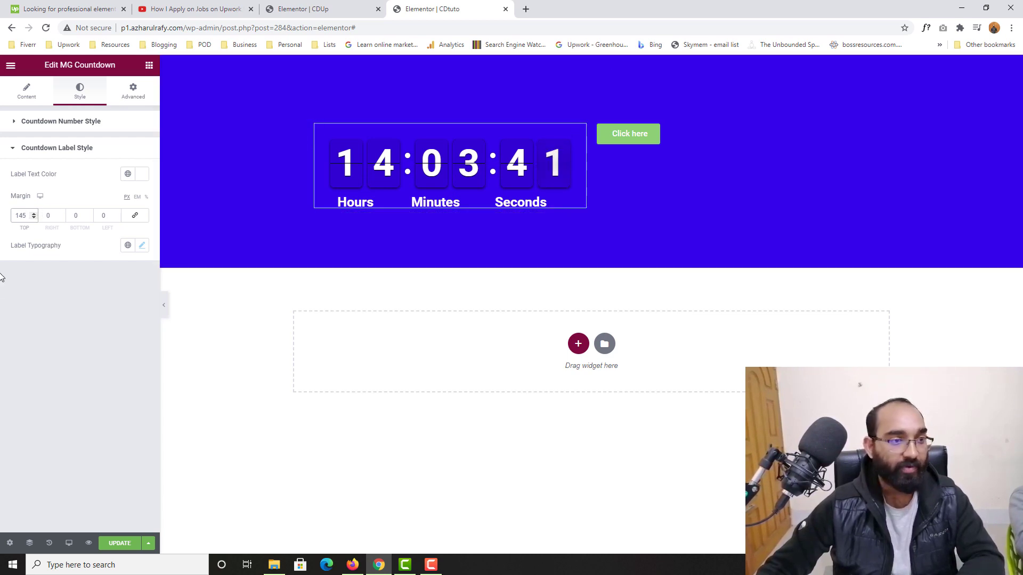
double_click(22, 215)
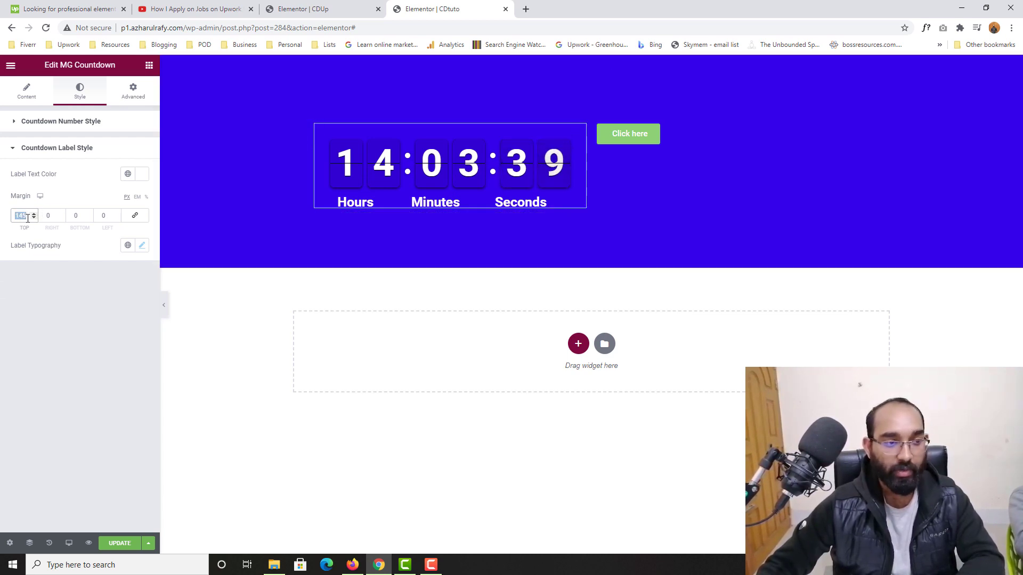
type("150")
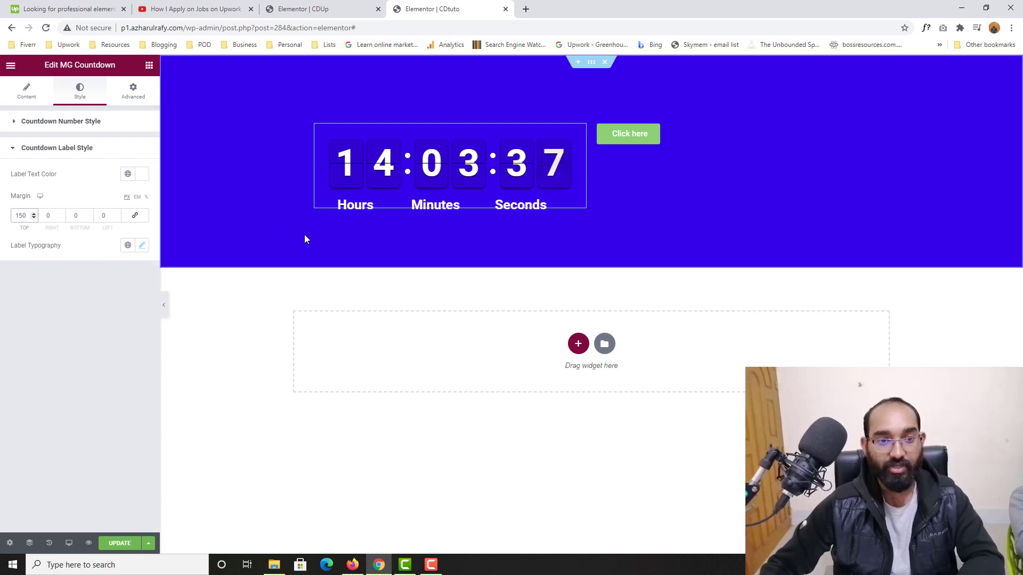
Preview the section with the panel collapsed and compare against the reference tab
left_click(165, 306)
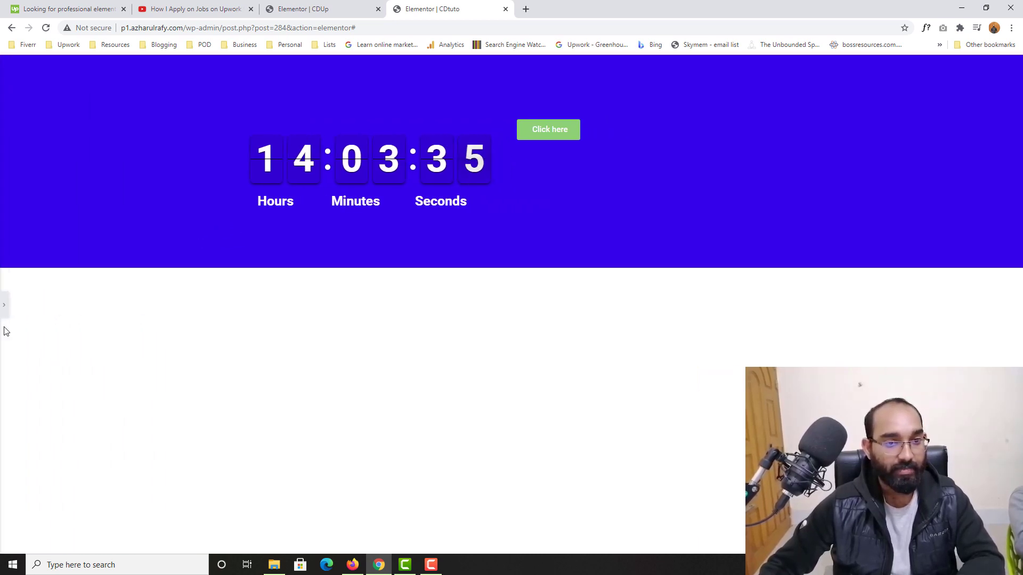
left_click(4, 305)
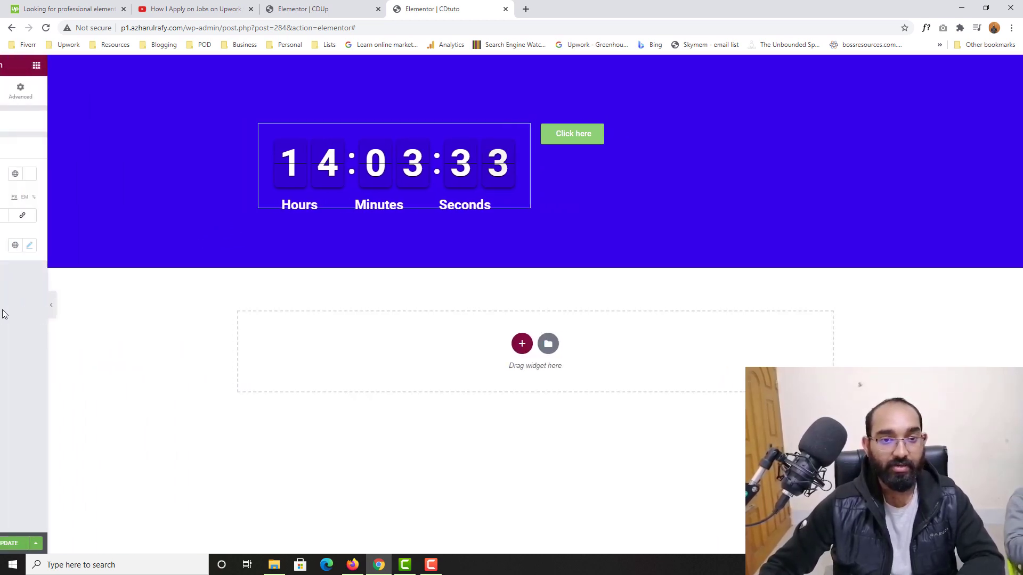
key("ctrl+shift+Tab")
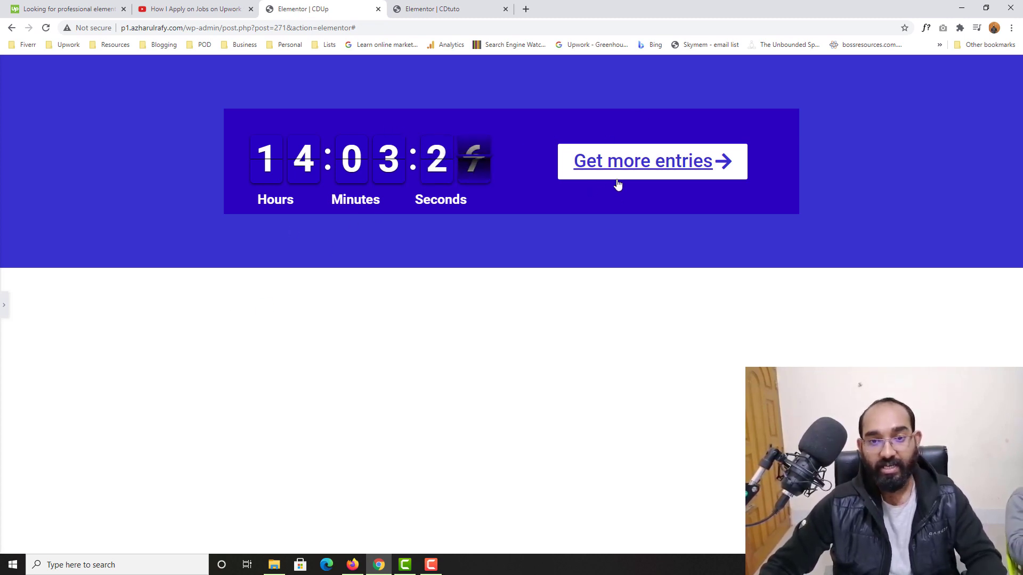
key("ctrl+Tab")
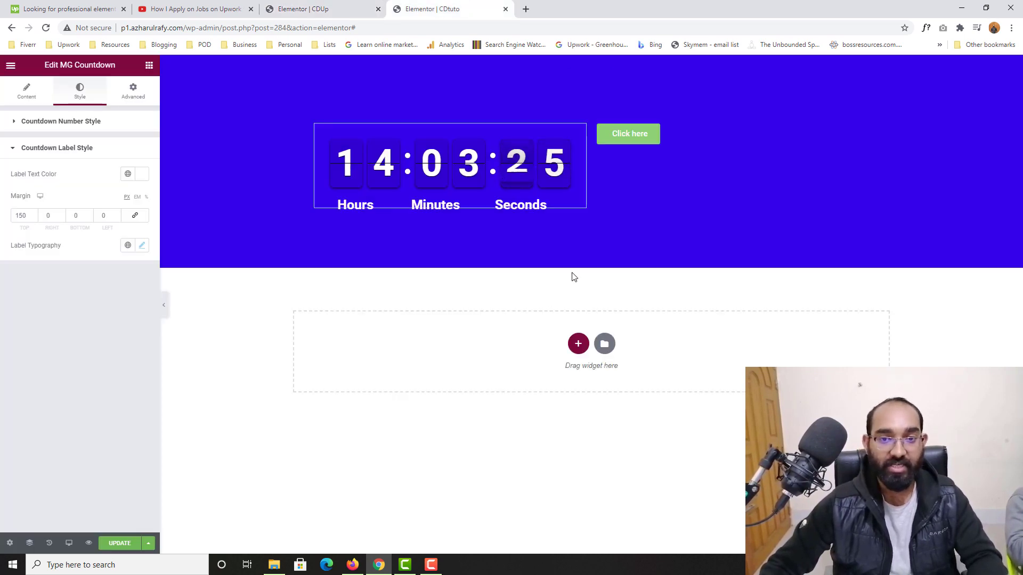
Set the button column's Vertical Align to Middle and the button's Alignment to centre
left_click(626, 136)
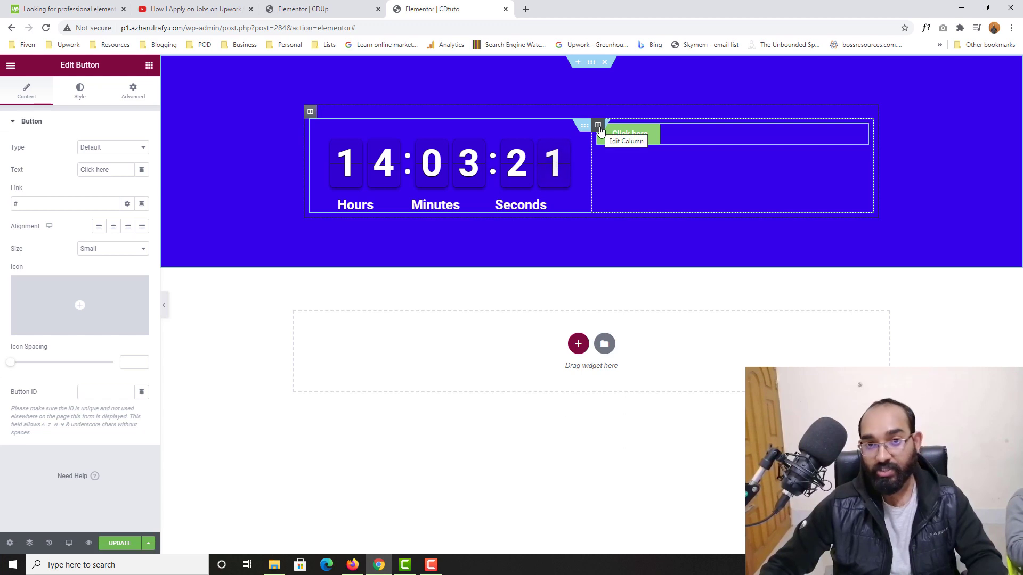
left_click(599, 127)
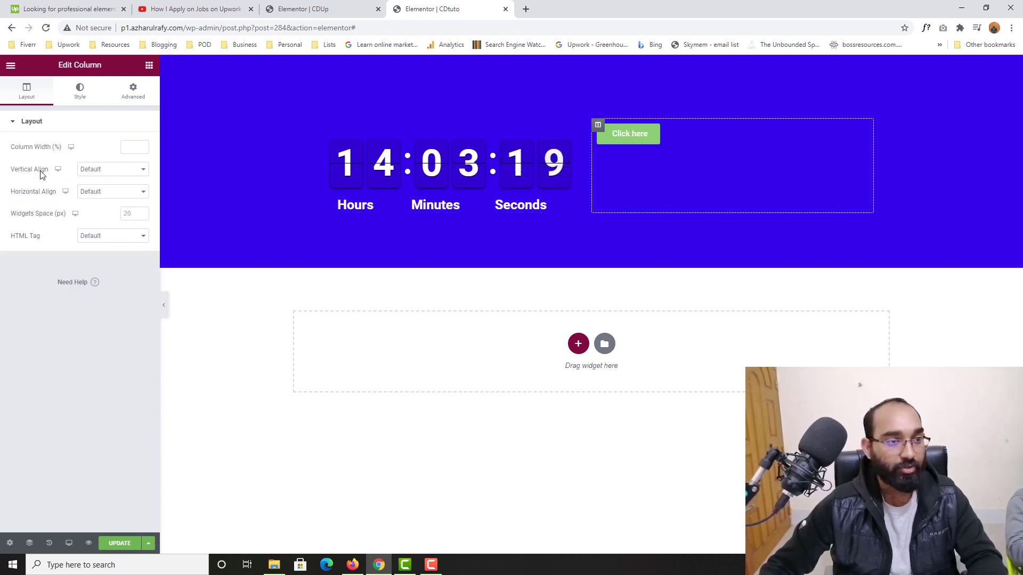
left_click(91, 170)
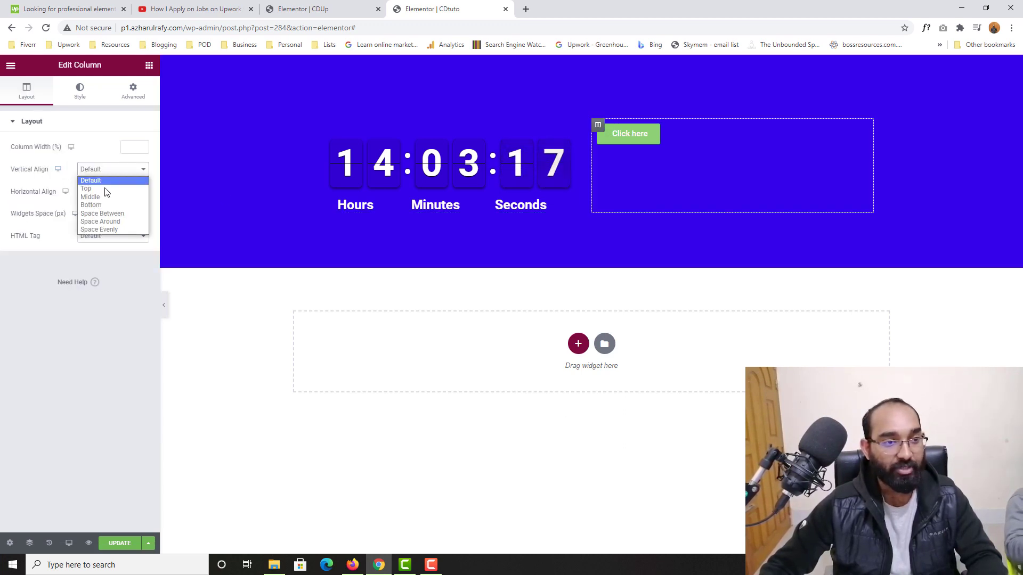
left_click(90, 197)
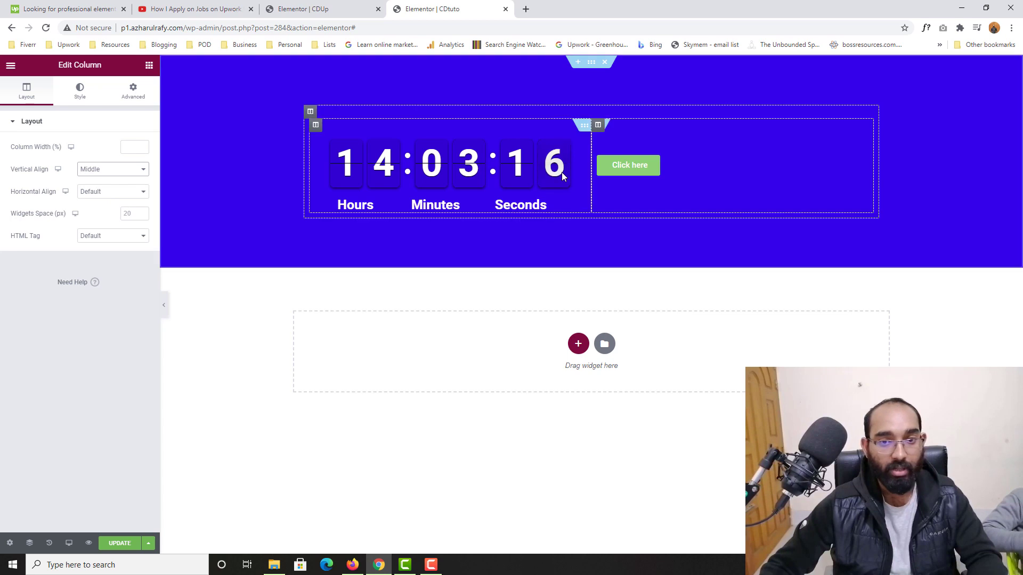
left_click(648, 170)
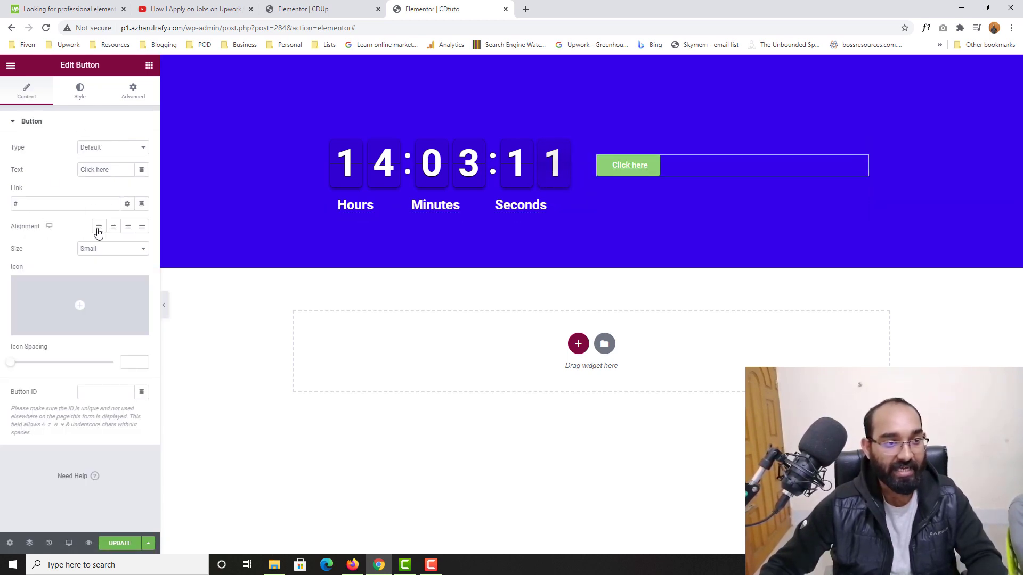
left_click(113, 228)
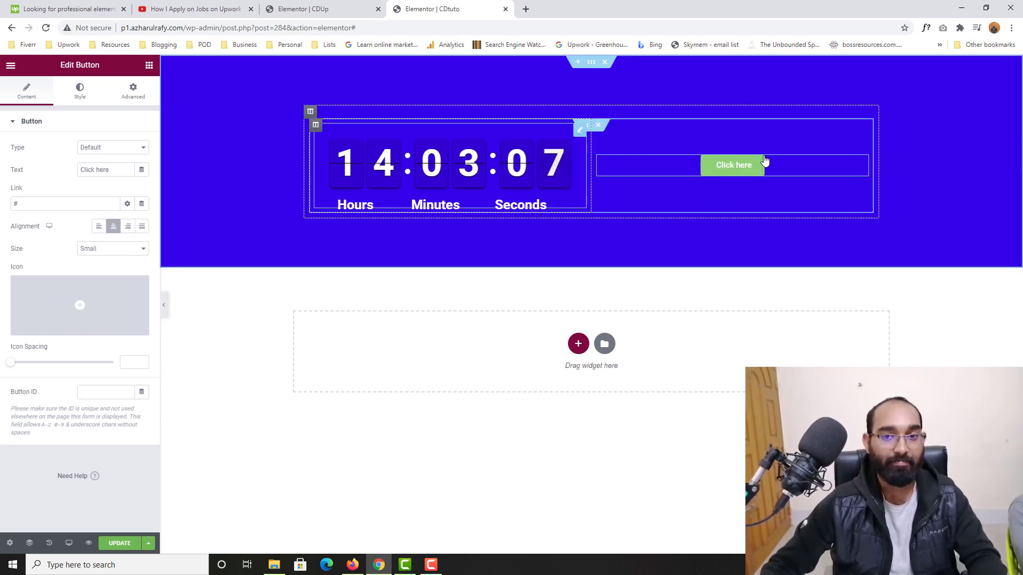
Replace the button Text 'Click here' with 'Get more entries', checking the reference tabs
left_click(196, 9)
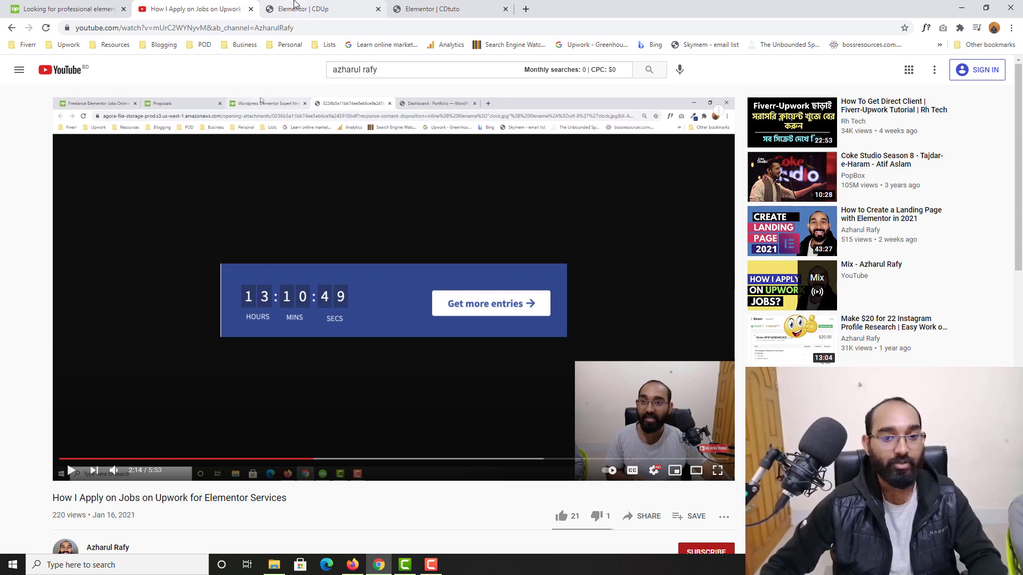
left_click(296, 7)
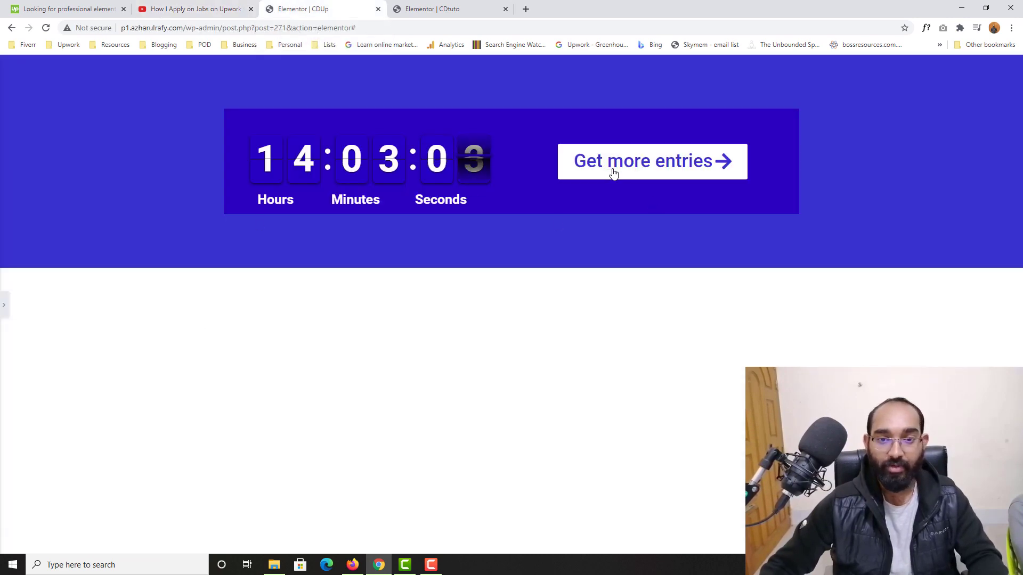
left_click(432, 7)
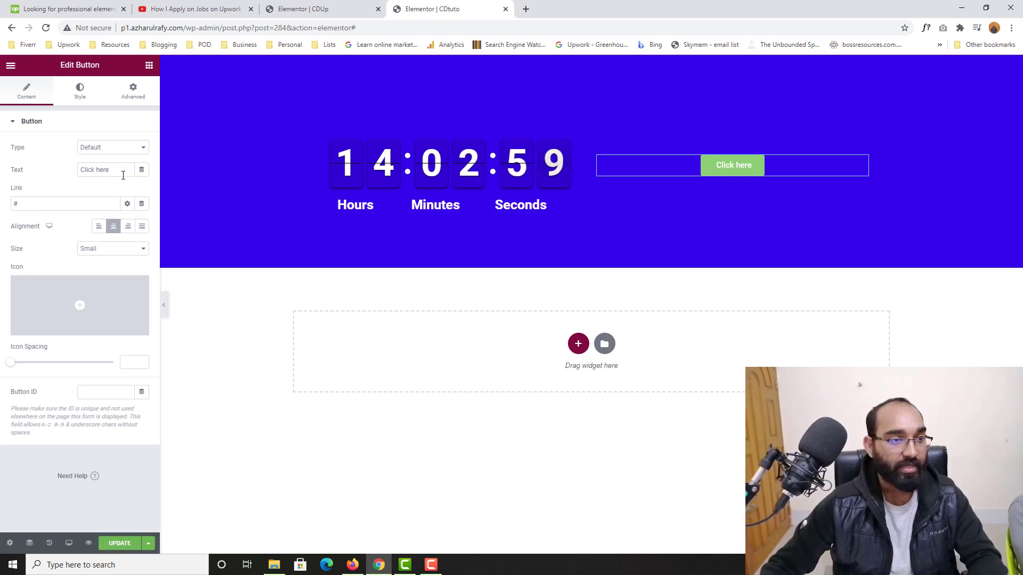
left_click_drag(123, 175, 49, 177)
type("Get ")
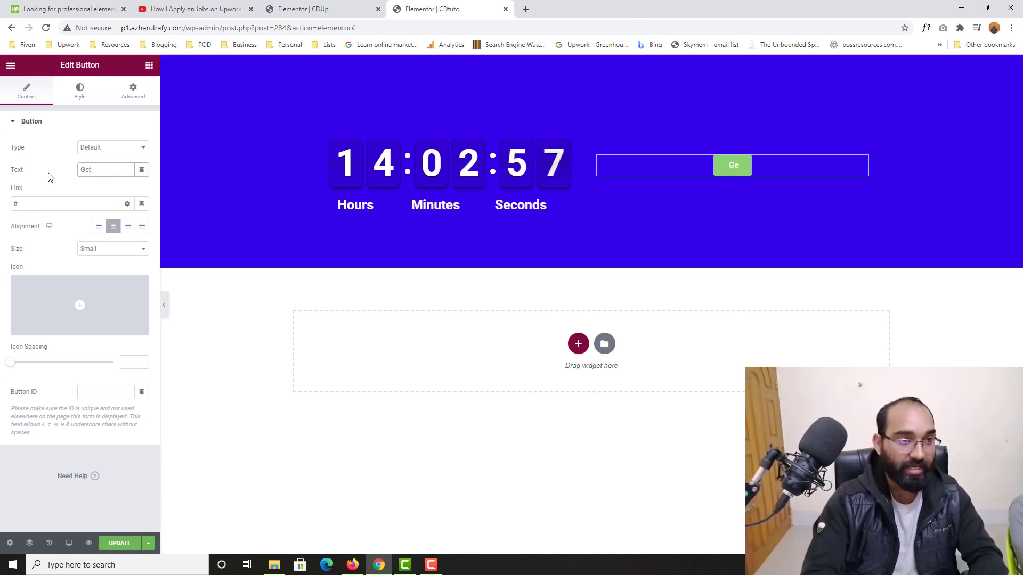
type("more entries")
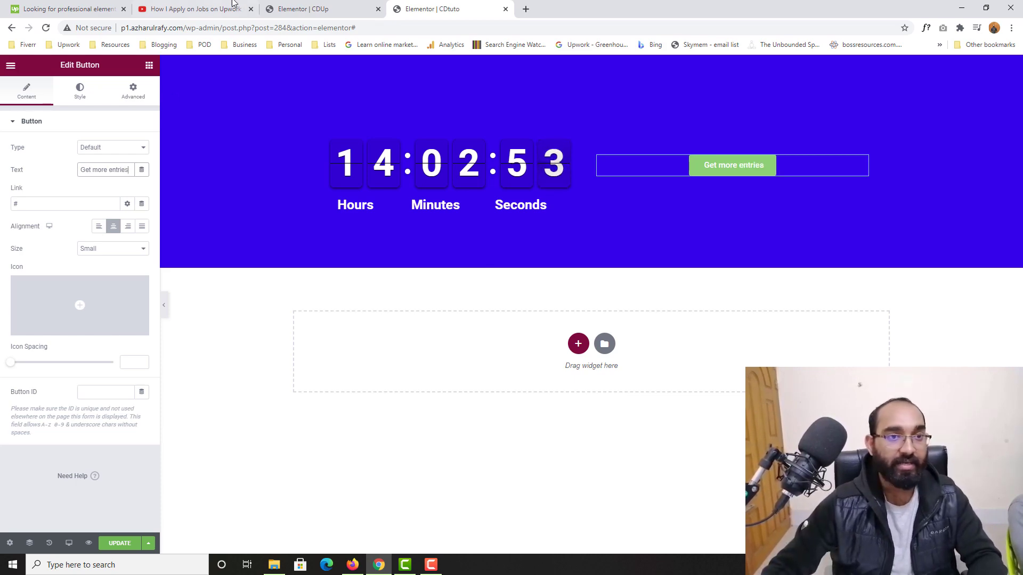
left_click(320, 9)
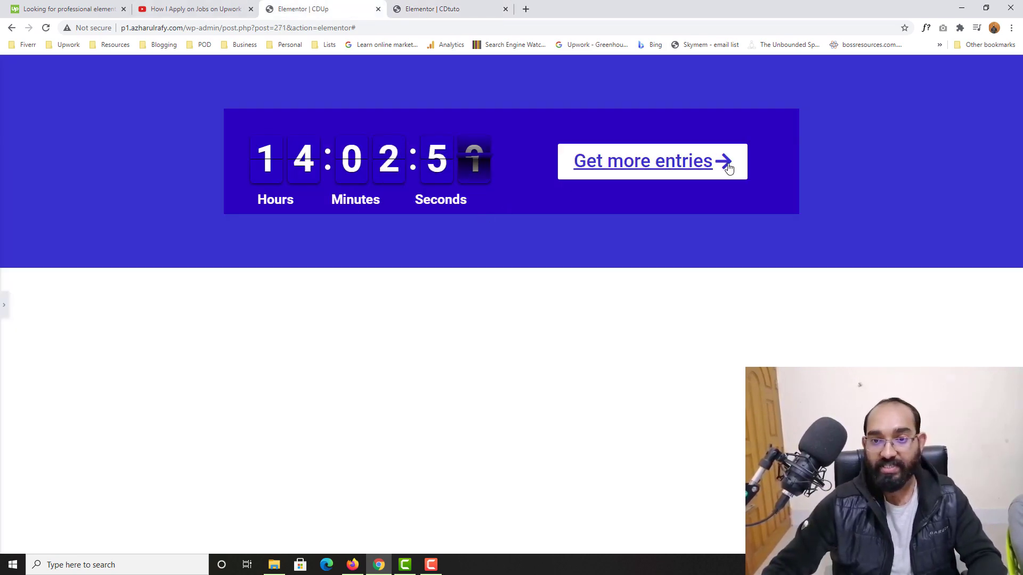
left_click(429, 9)
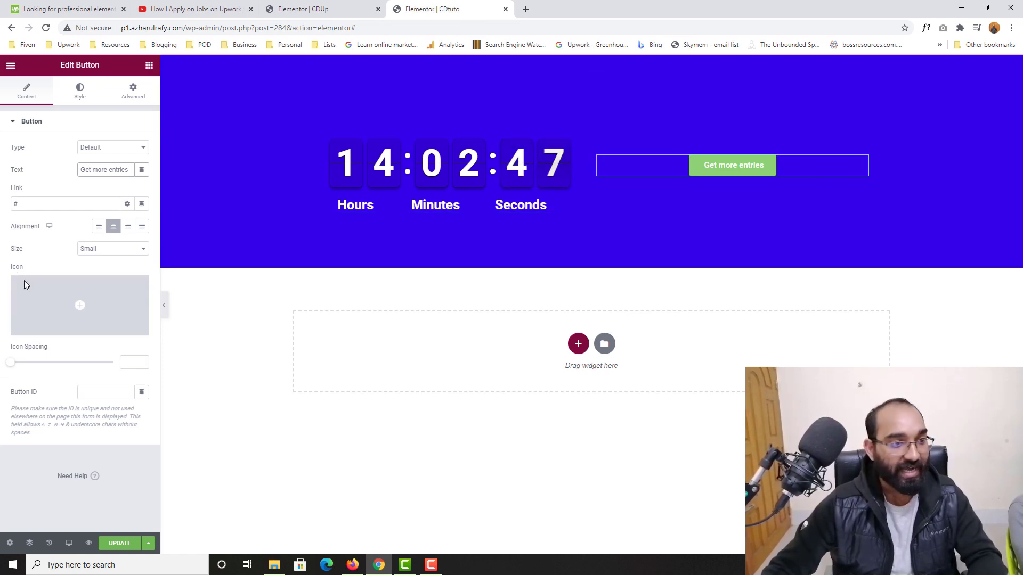
Insert the right-arrow icon from the Icon Library, filtered by 'arrow'
left_click(45, 328)
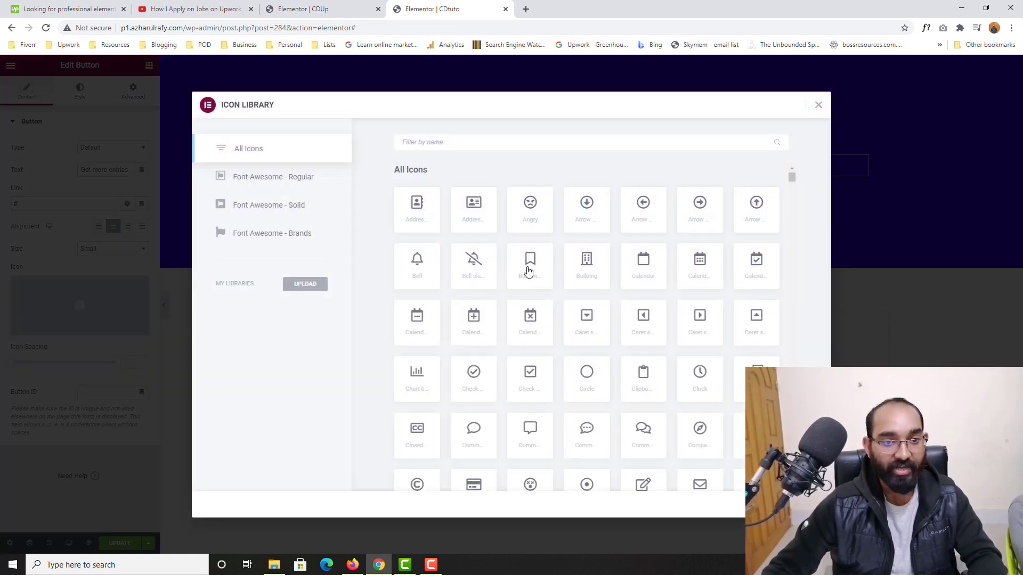
type("arrow")
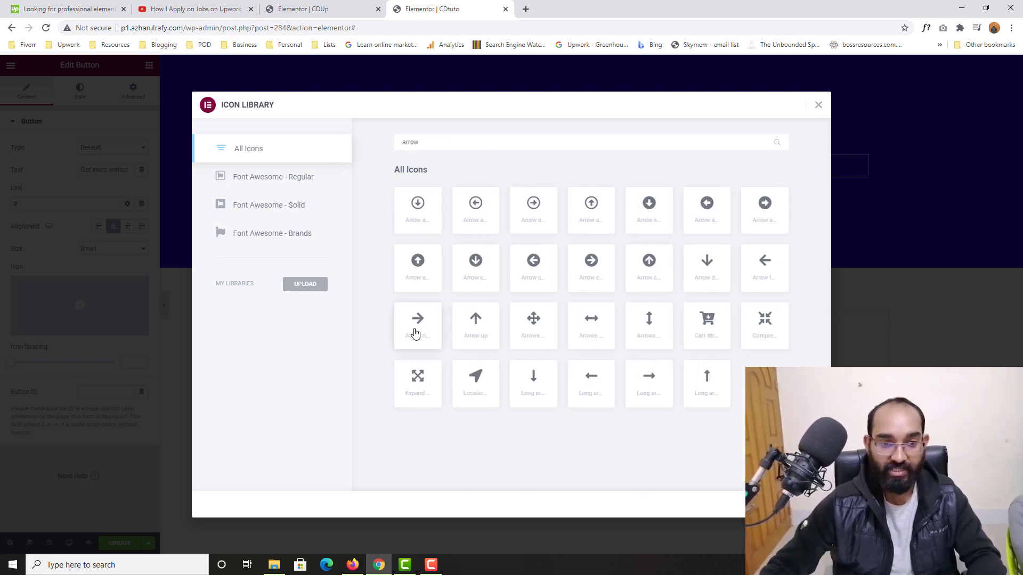
left_click(794, 502)
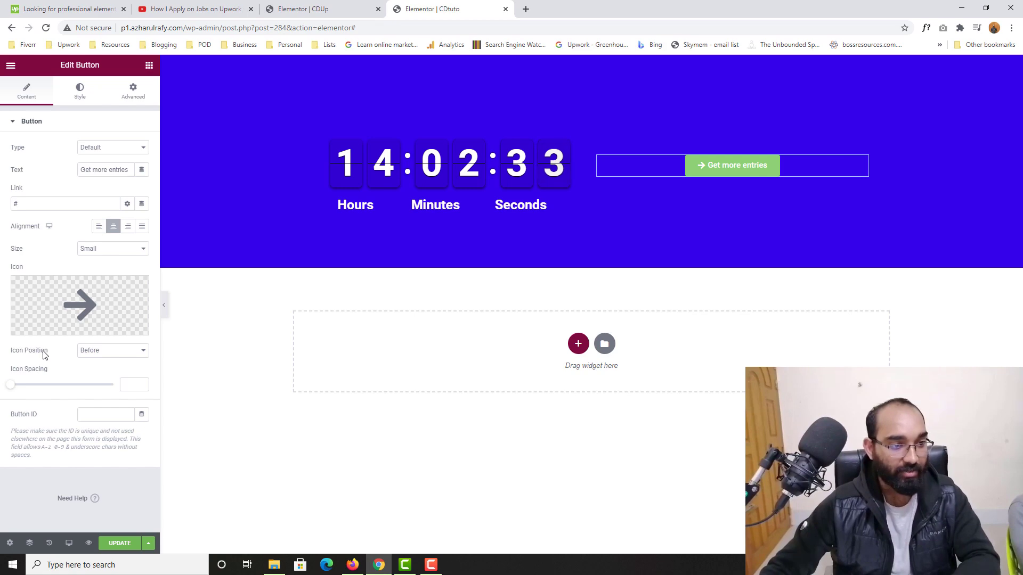
left_click(91, 351)
Set the button's Icon Position to After and compare with the reference
left_click(92, 368)
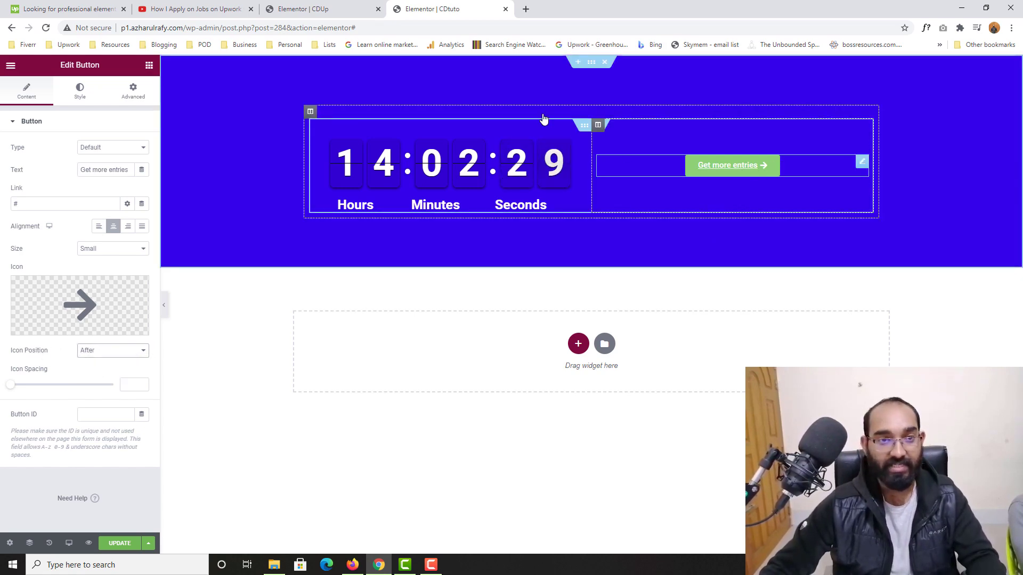
left_click(320, 8)
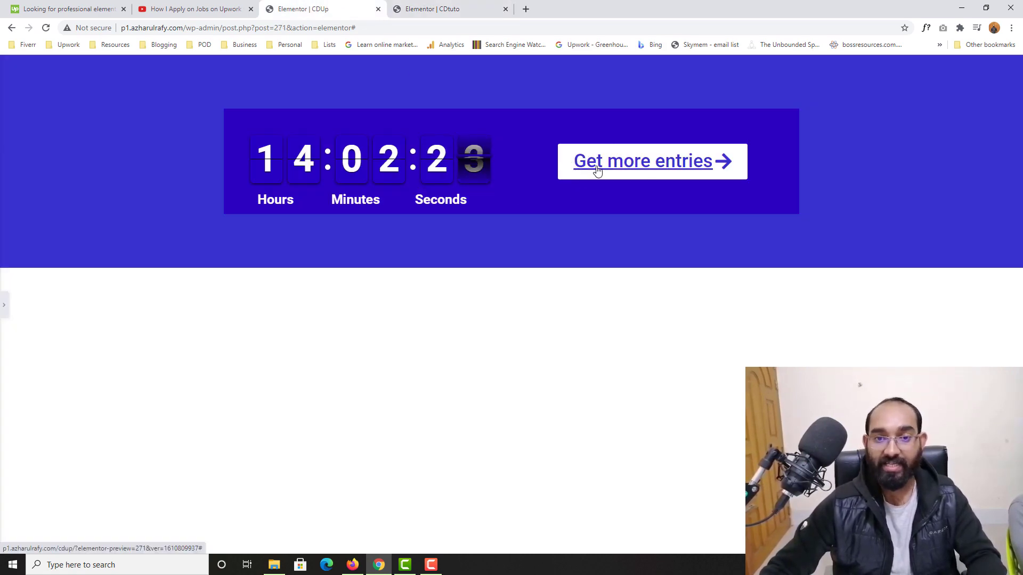
left_click(444, 8)
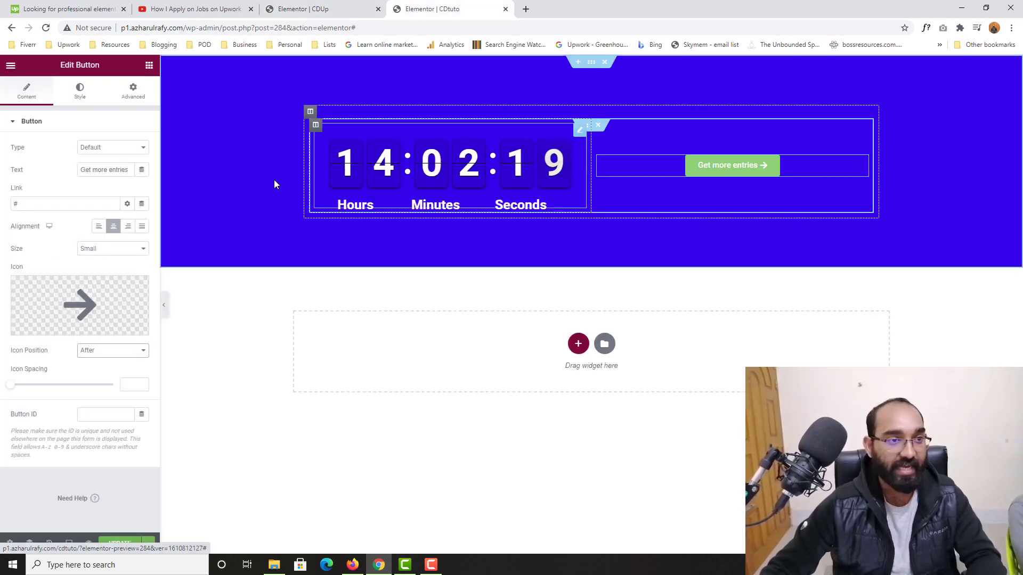
Give the button a white #FFFFFF background and blue #0400F3 text color
left_click(90, 101)
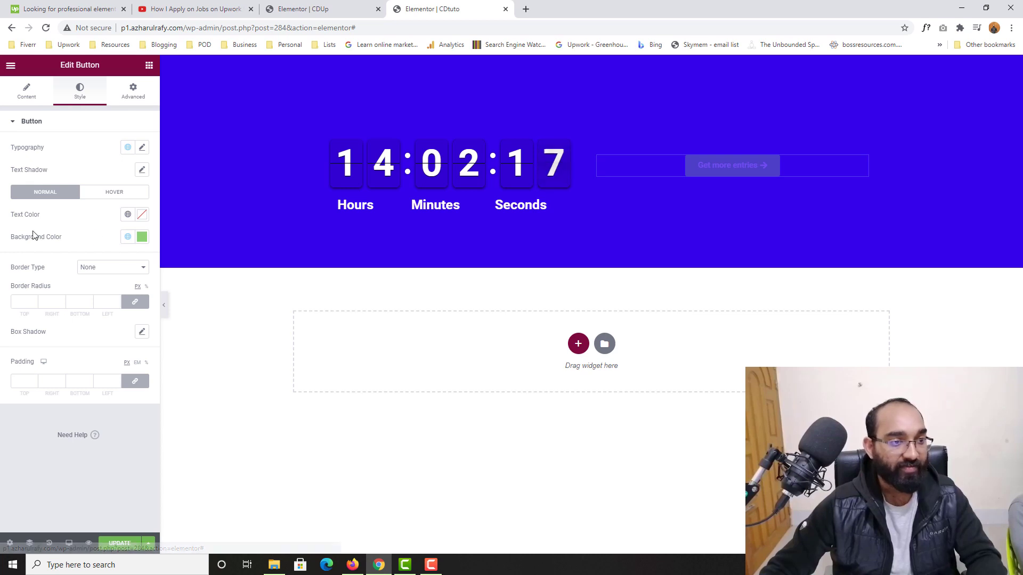
left_click(142, 237)
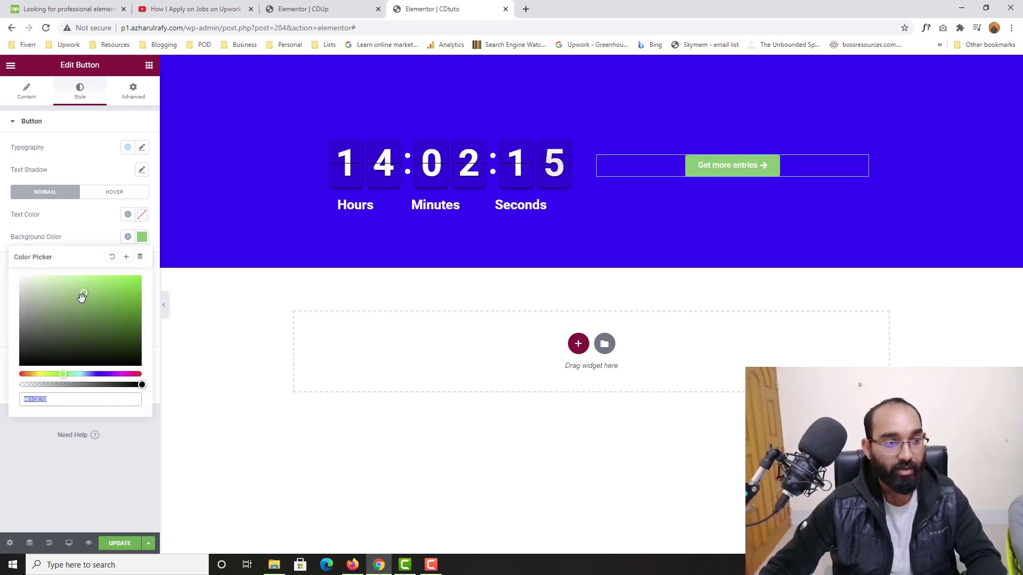
left_click_drag(80, 297, 12, 279)
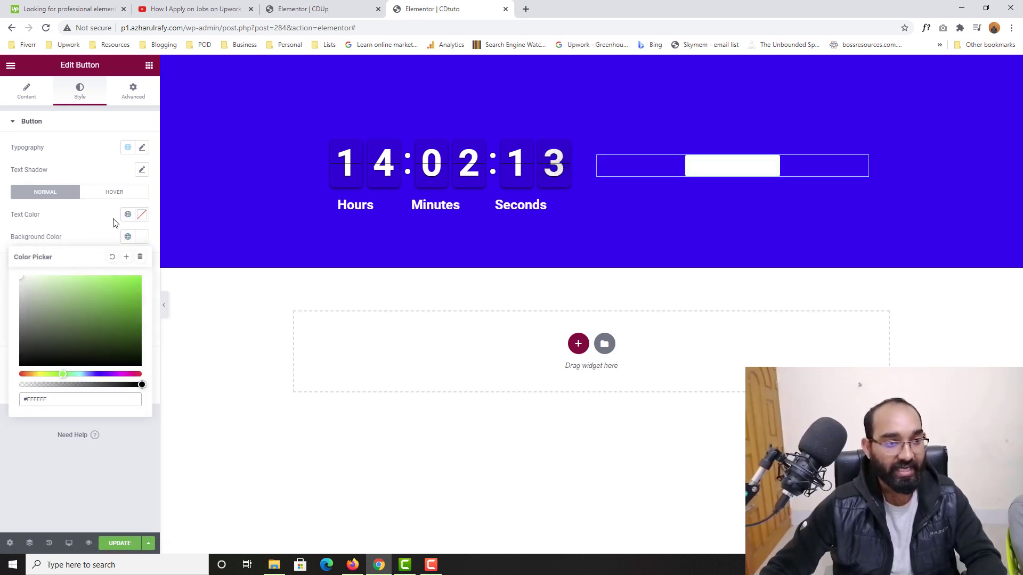
left_click(142, 214)
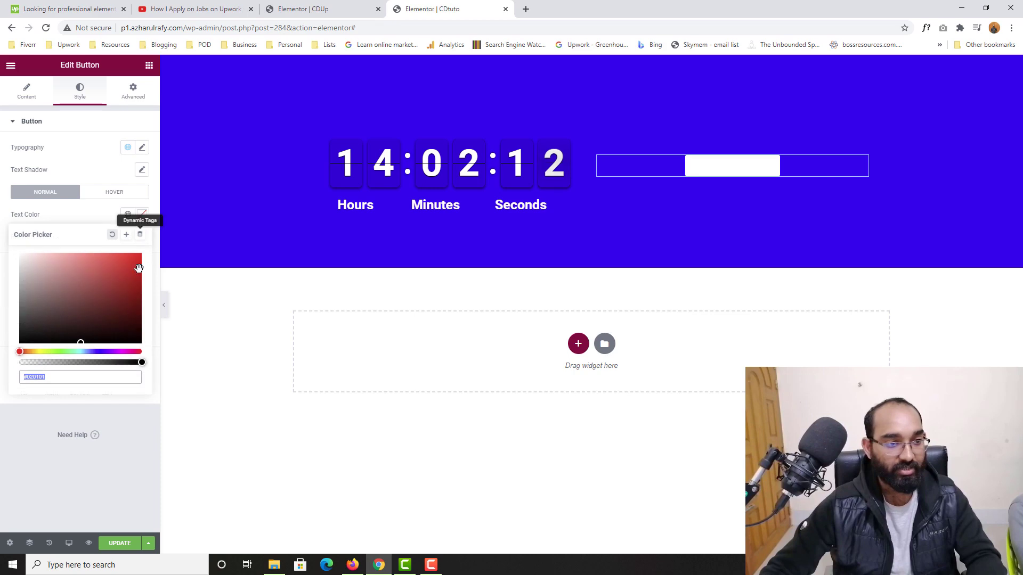
left_click(101, 352)
left_click_drag(114, 297, 141, 258)
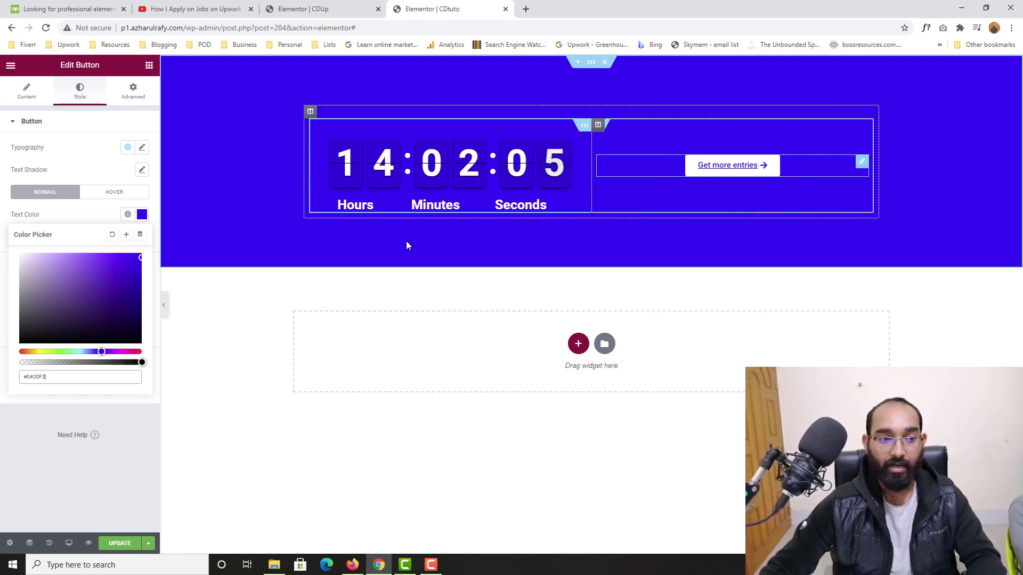
Set the button's Typography Size to 35, comparing against the CDUp reference tab
left_click(80, 176)
left_click(141, 149)
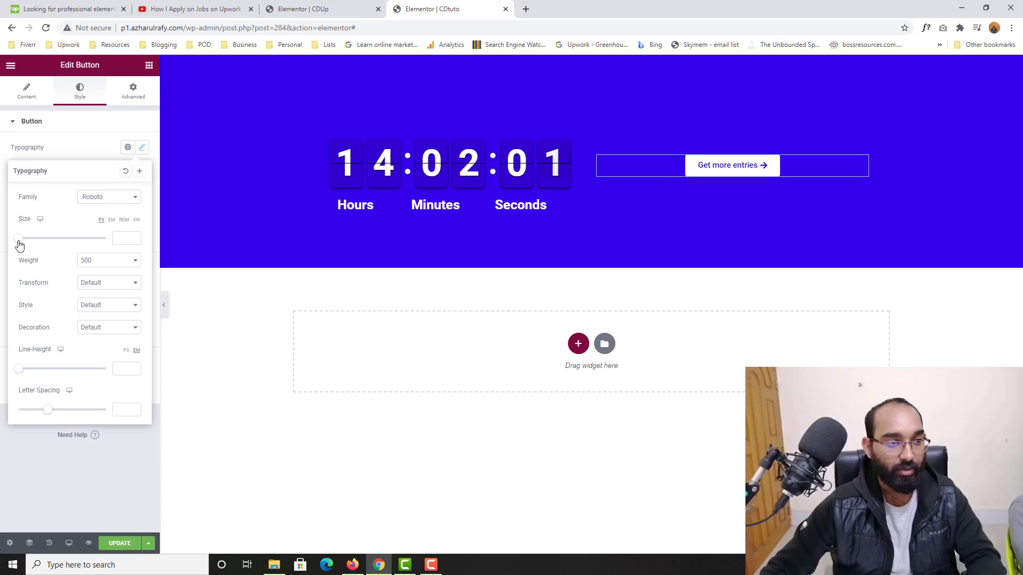
left_click_drag(19, 244, 37, 245)
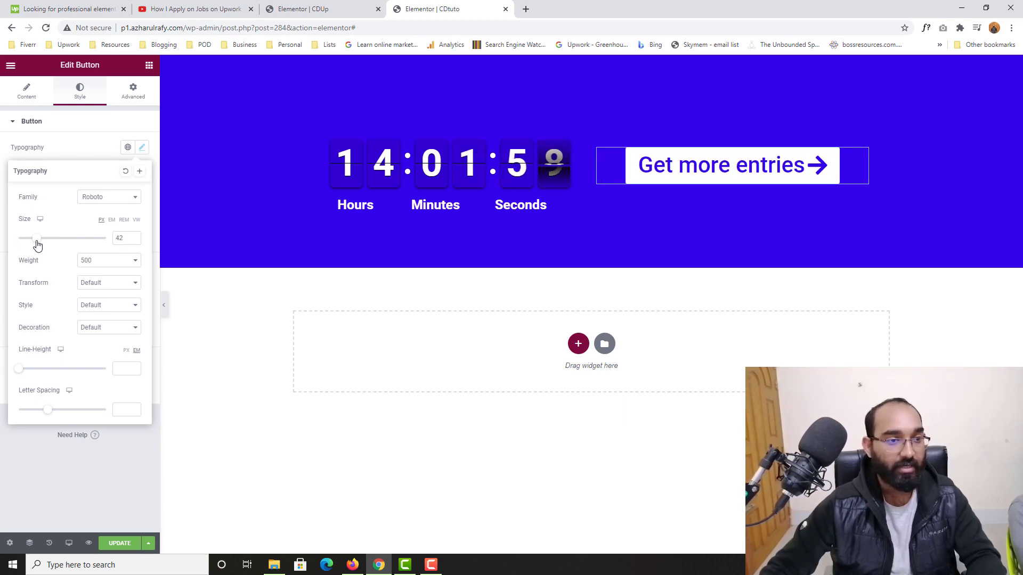
double_click(118, 240)
type("40")
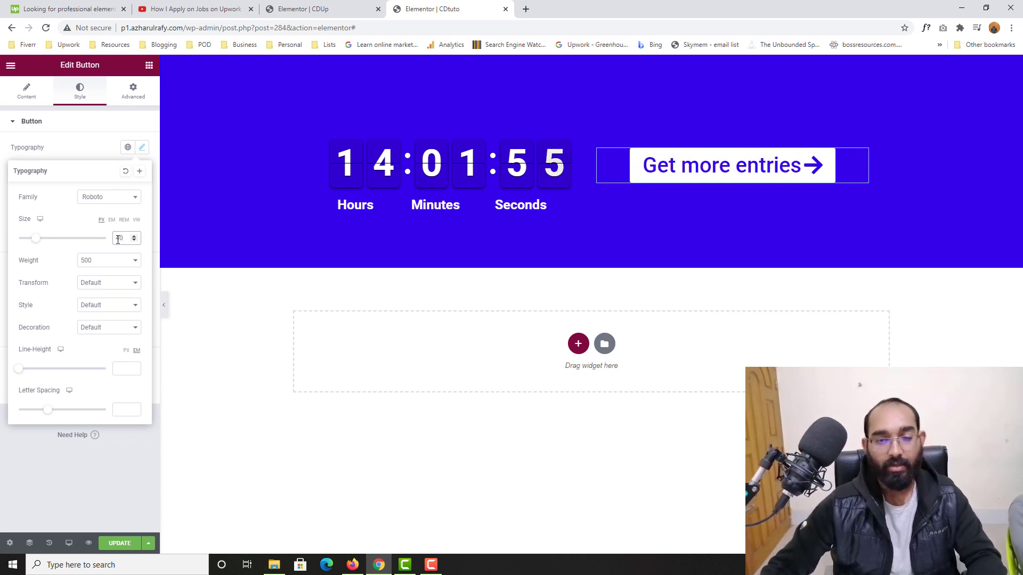
type("35")
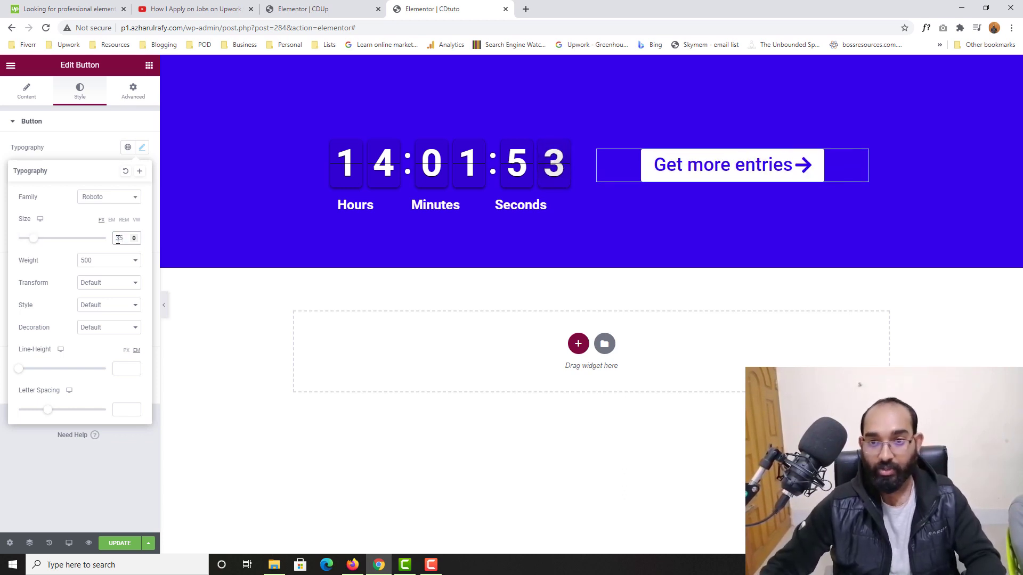
left_click(303, 8)
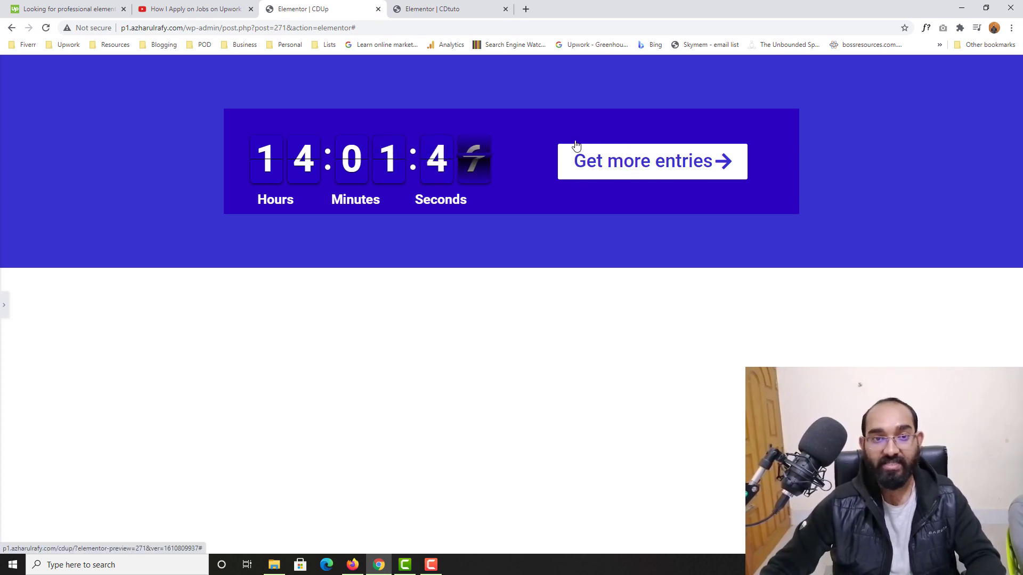
key("ctrl+Tab")
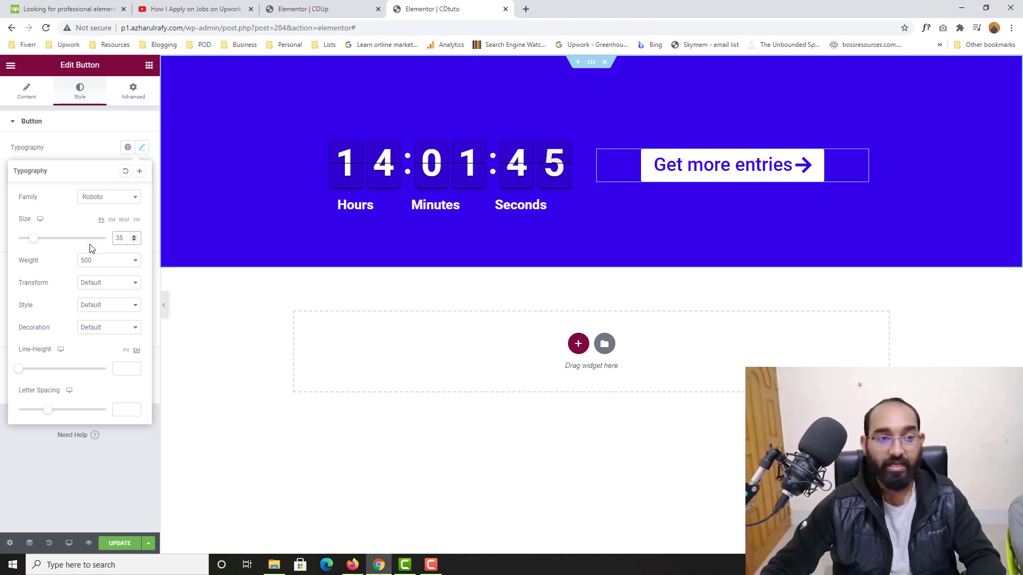
left_click(67, 155)
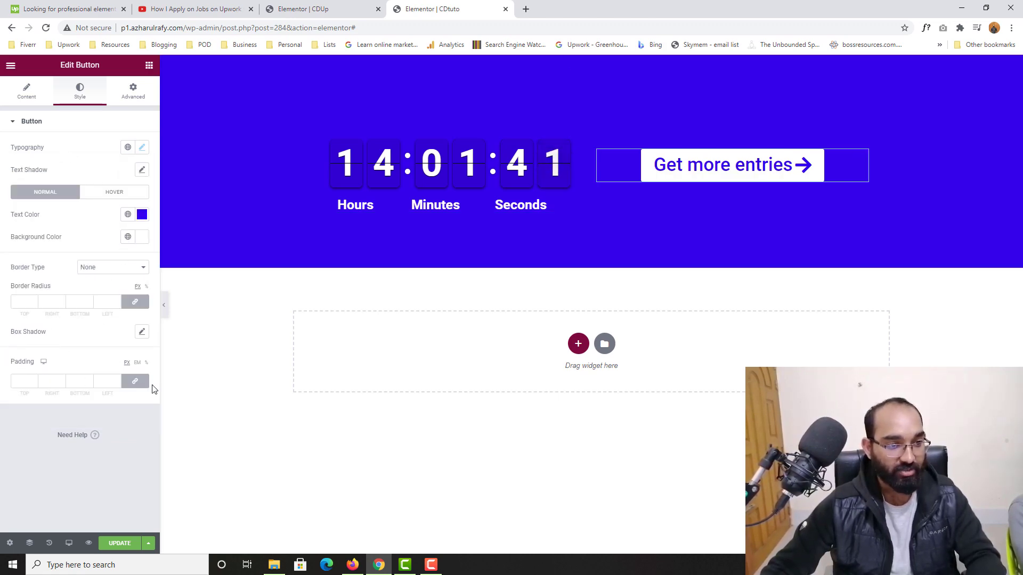
Unlink the button Padding and enter Top/Bottom 15 and Right/Left 30
left_click(133, 384)
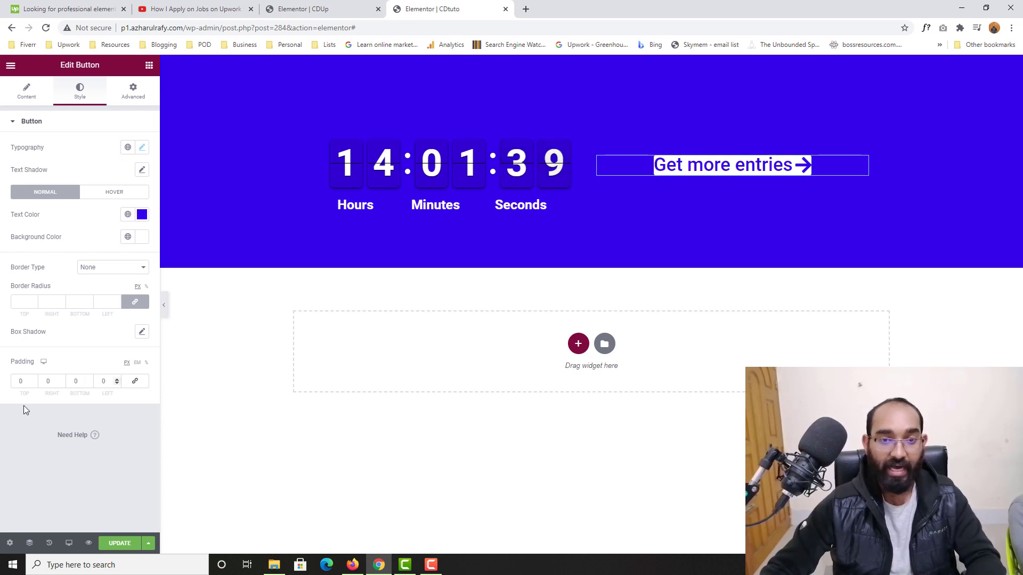
double_click(20, 383)
type("1")
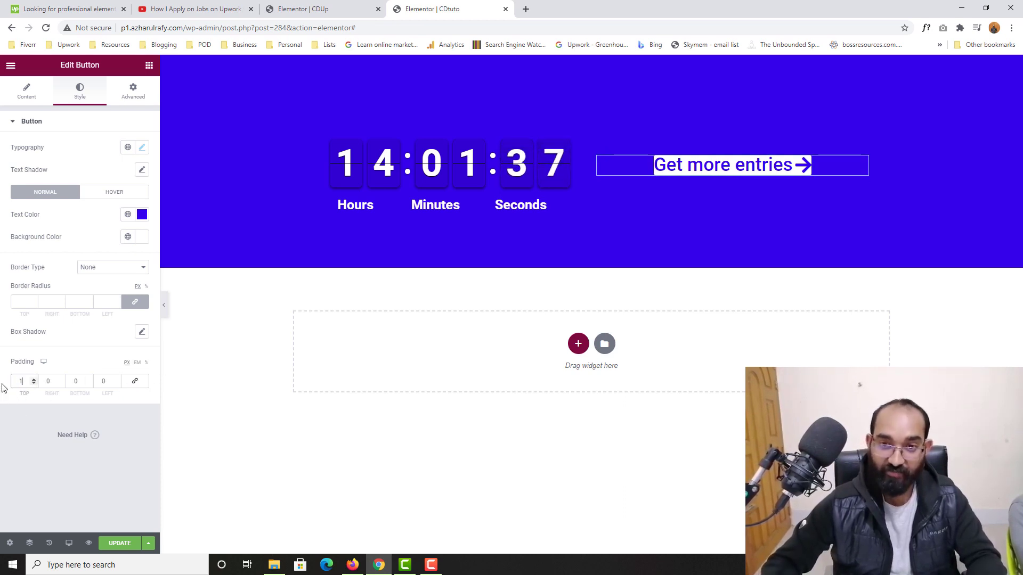
type("5")
double_click(80, 380)
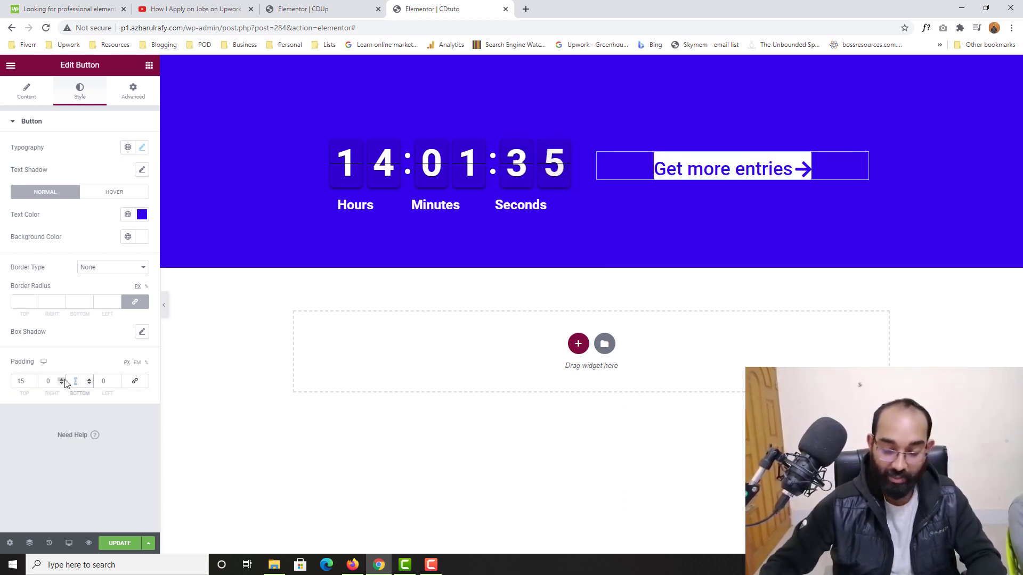
type("15")
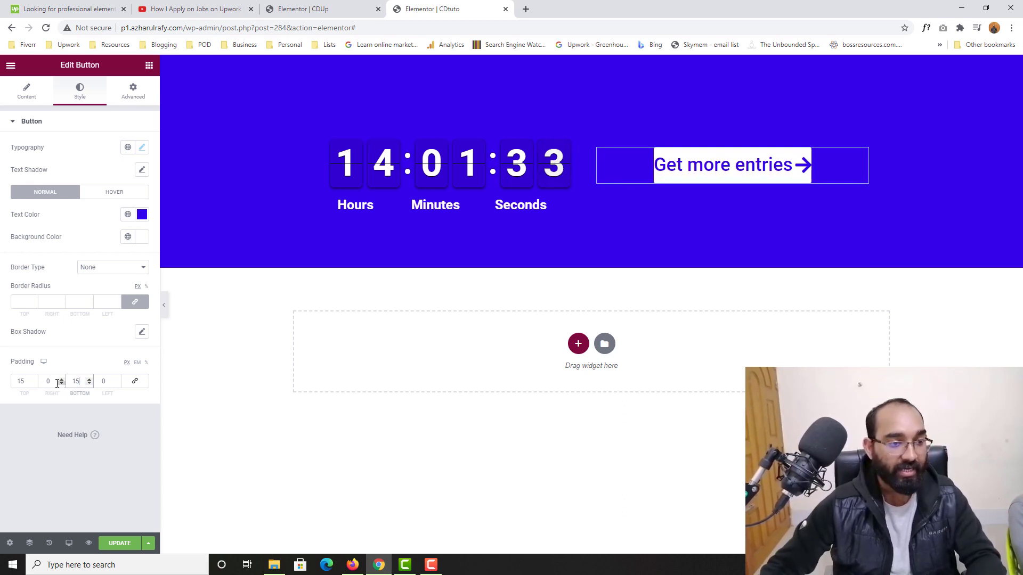
double_click(56, 381)
type("30")
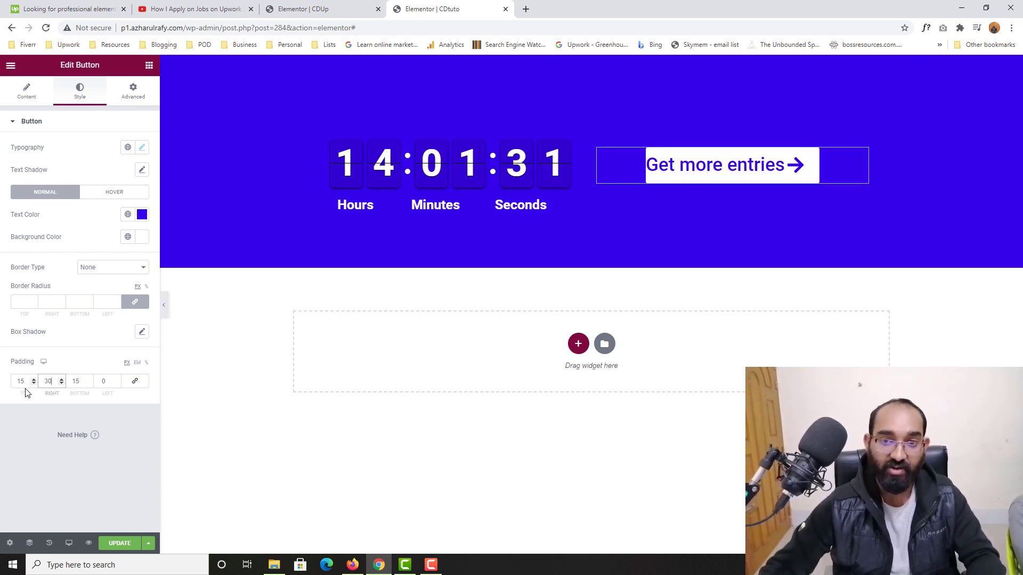
left_click(103, 381)
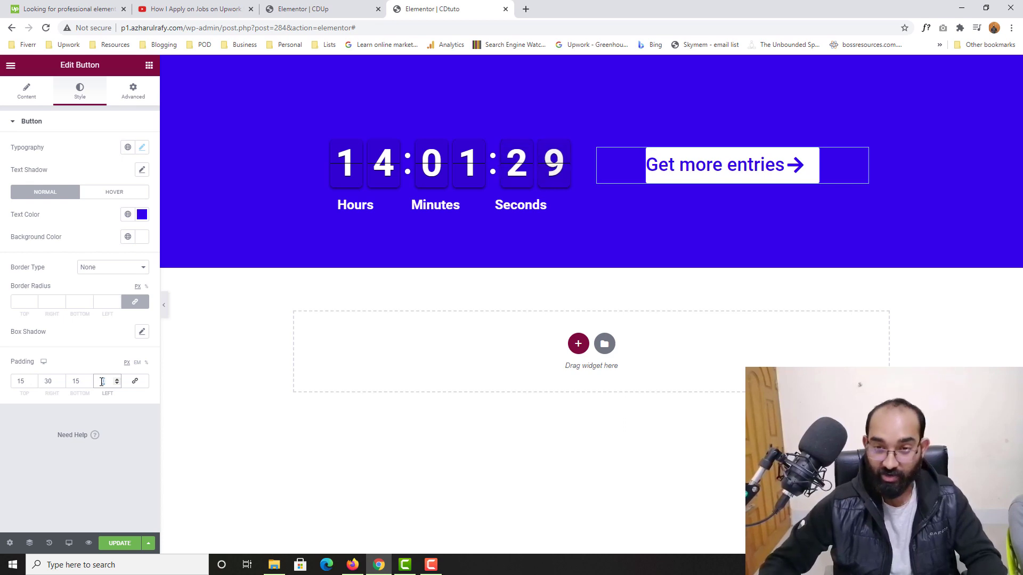
type("30")
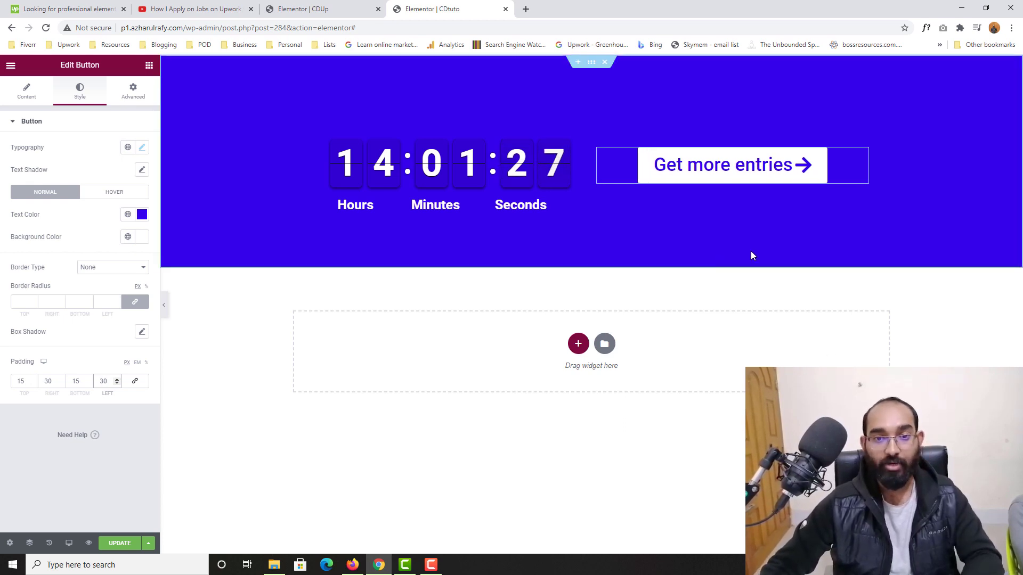
left_click(164, 306)
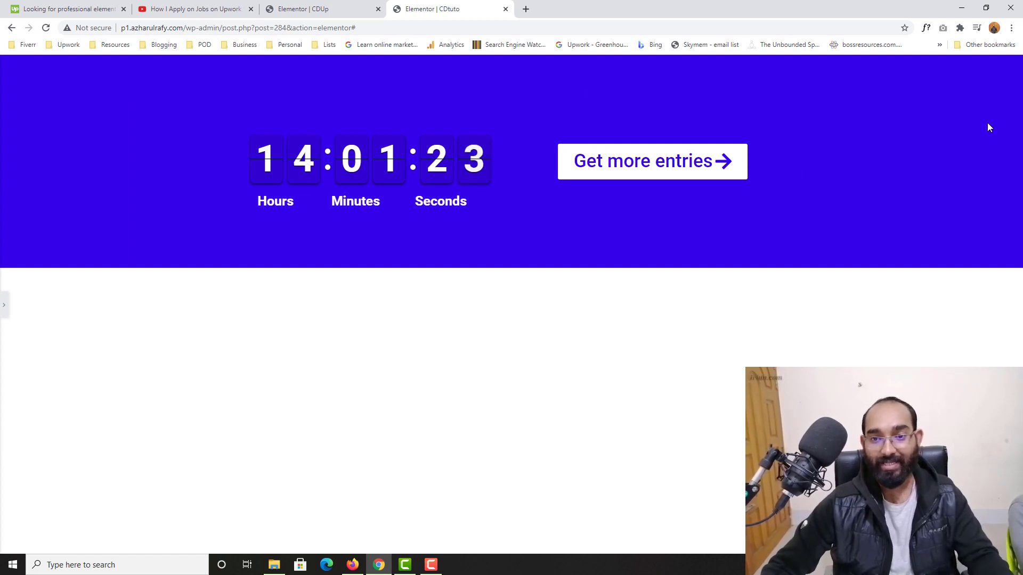
left_click(352, 9)
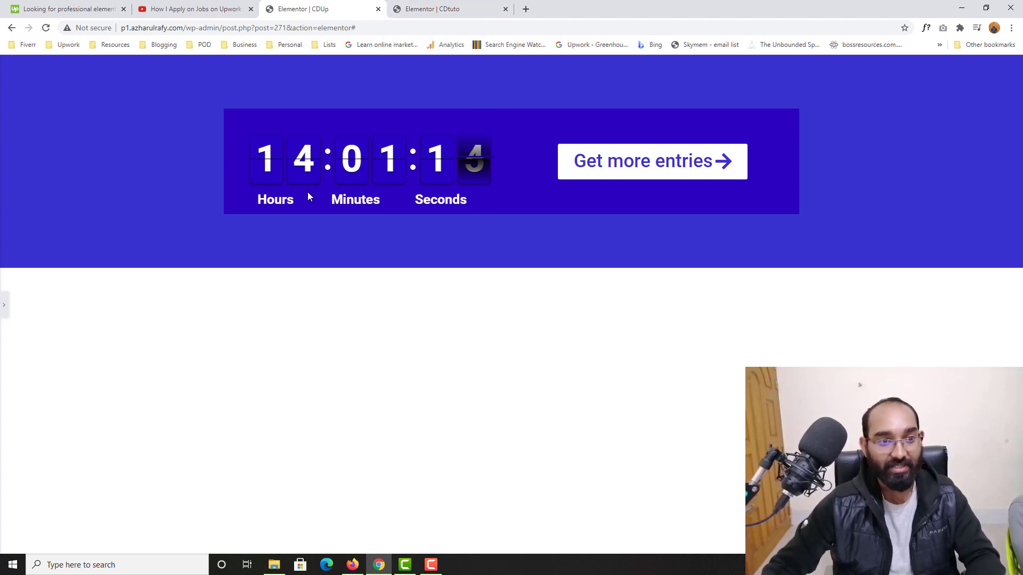
left_click(458, 8)
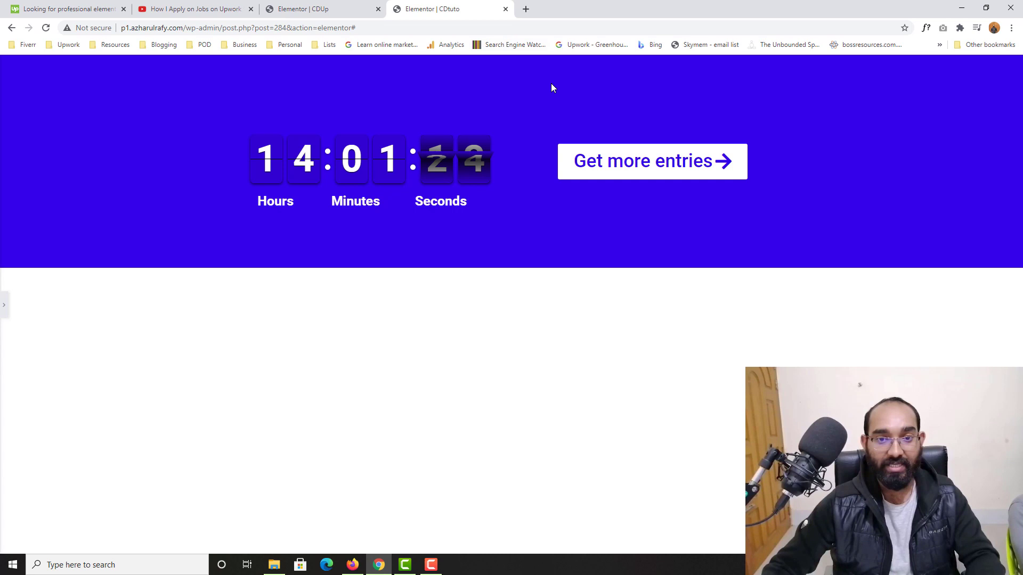
left_click(3, 311)
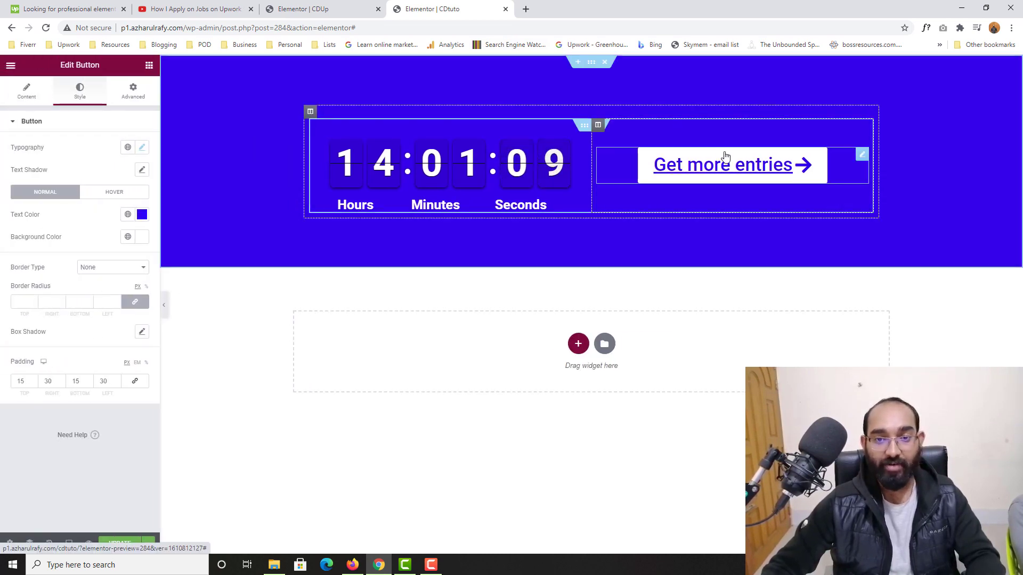
Give the countdown column a Classic background colour in a strong blue
left_click(310, 114)
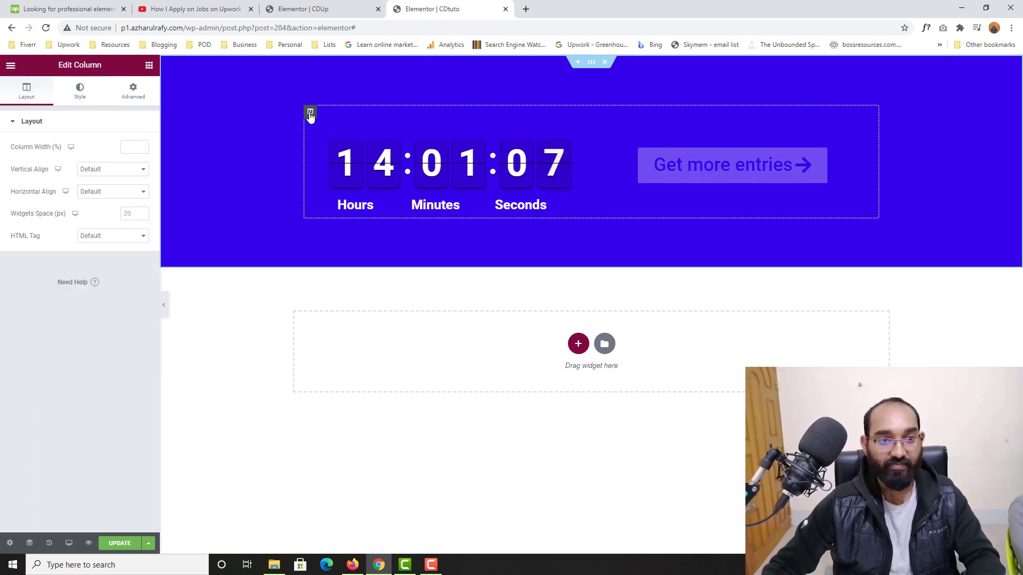
left_click(81, 104)
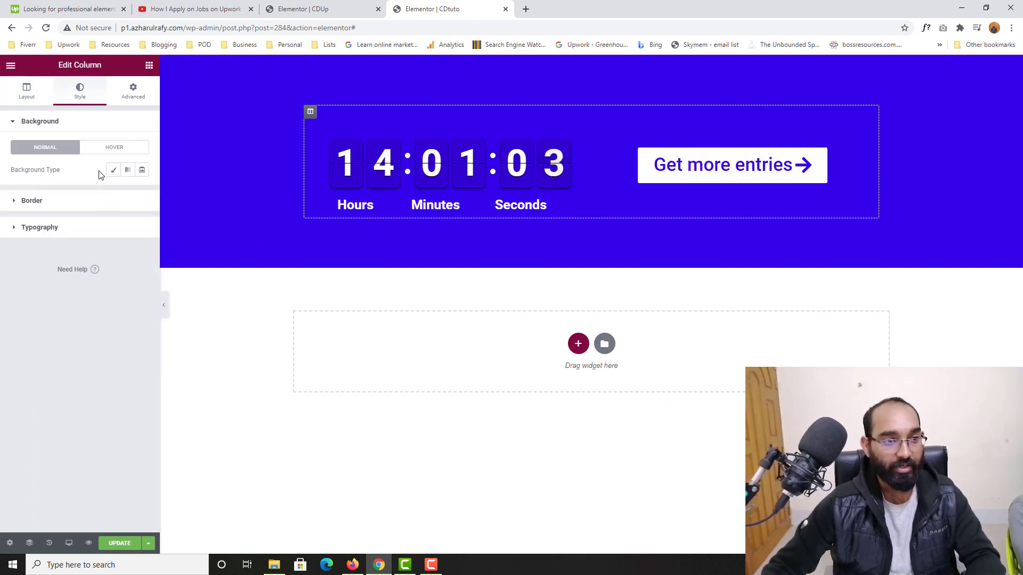
left_click(113, 171)
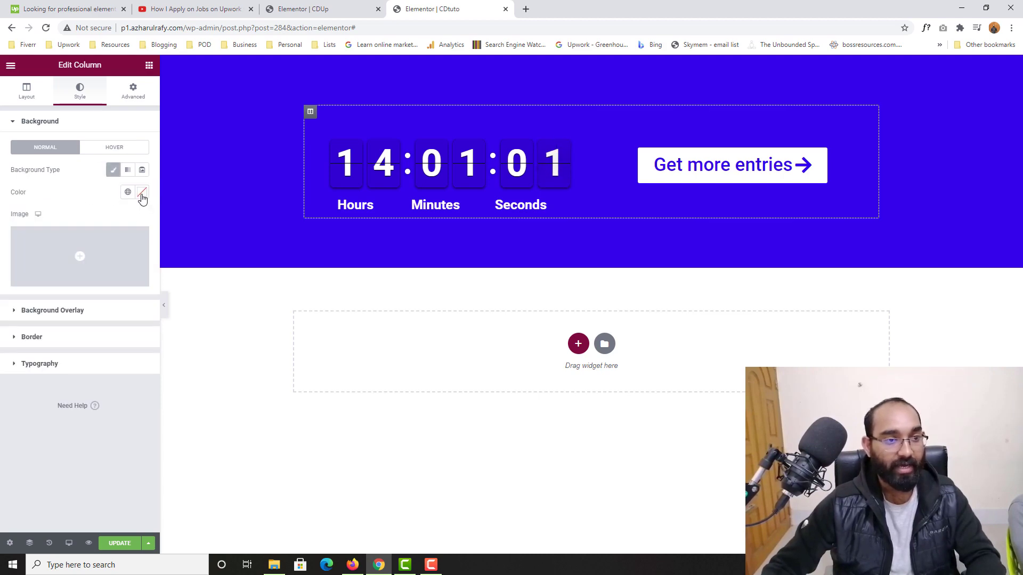
left_click(141, 193)
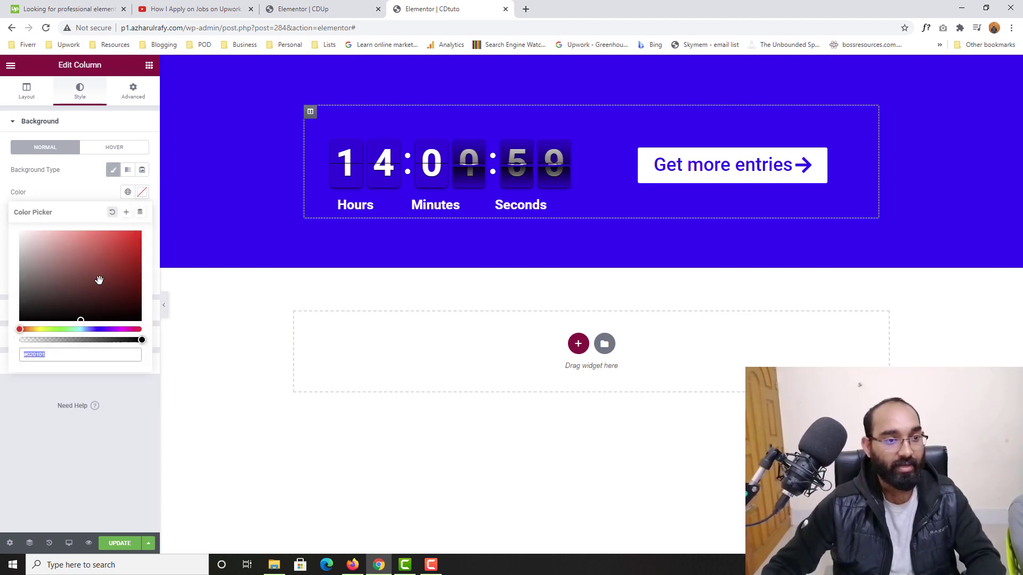
left_click(97, 329)
left_click_drag(128, 277, 154, 232)
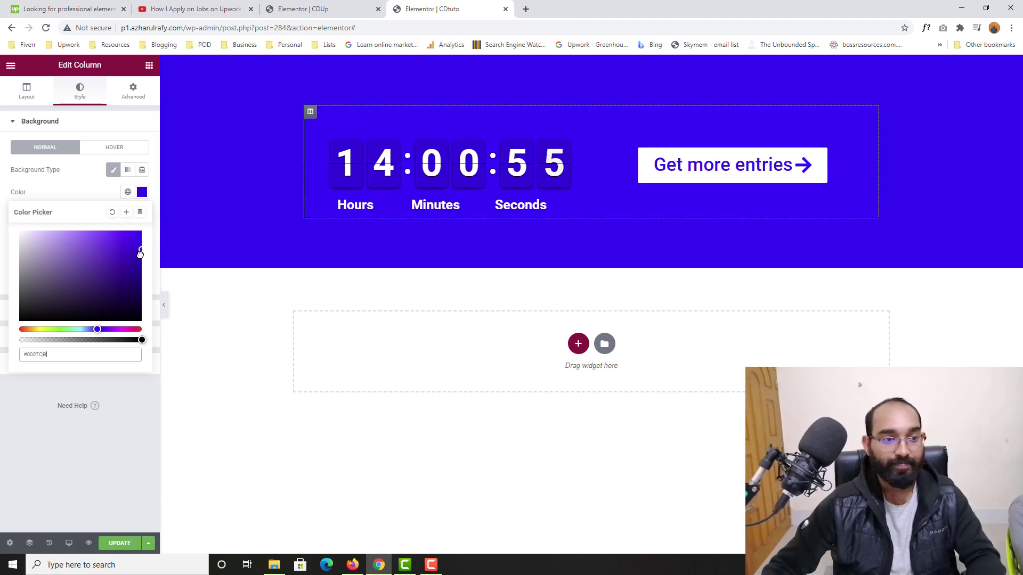
mouse_move(126, 262)
left_mouse_down()
mouse_move(114, 234)
mouse_move(132, 231)
mouse_move(136, 254)
mouse_move(101, 257)
mouse_move(125, 245)
left_mouse_up()
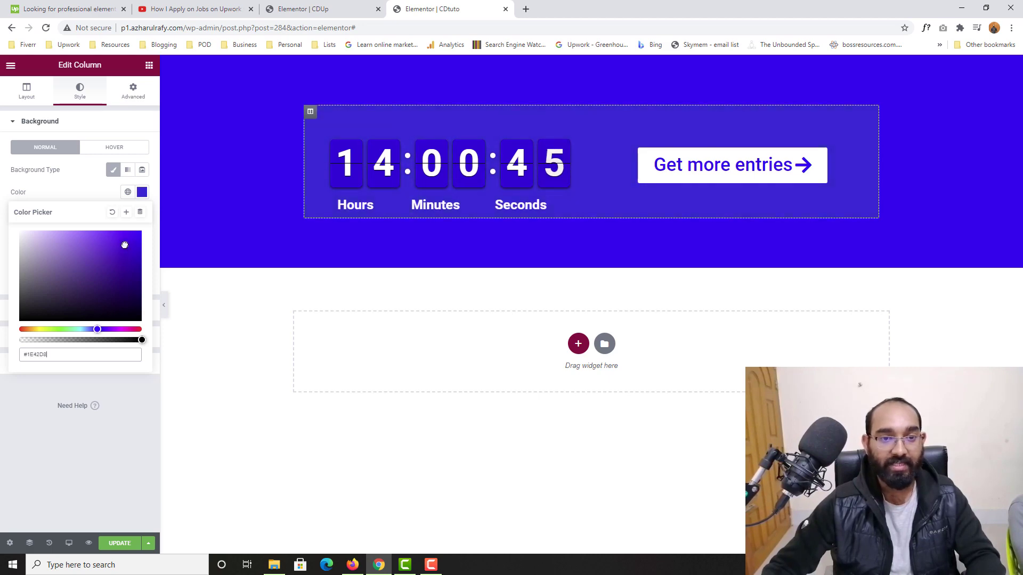
Compare with the reference page, darken the column blue slightly to #072ED2, and save
left_click(303, 9)
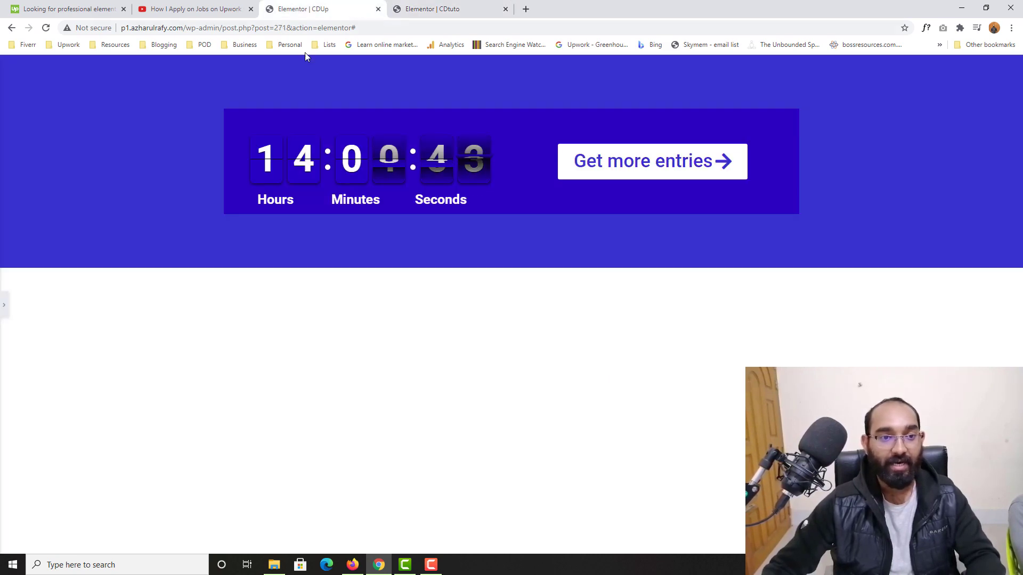
left_click(491, 6)
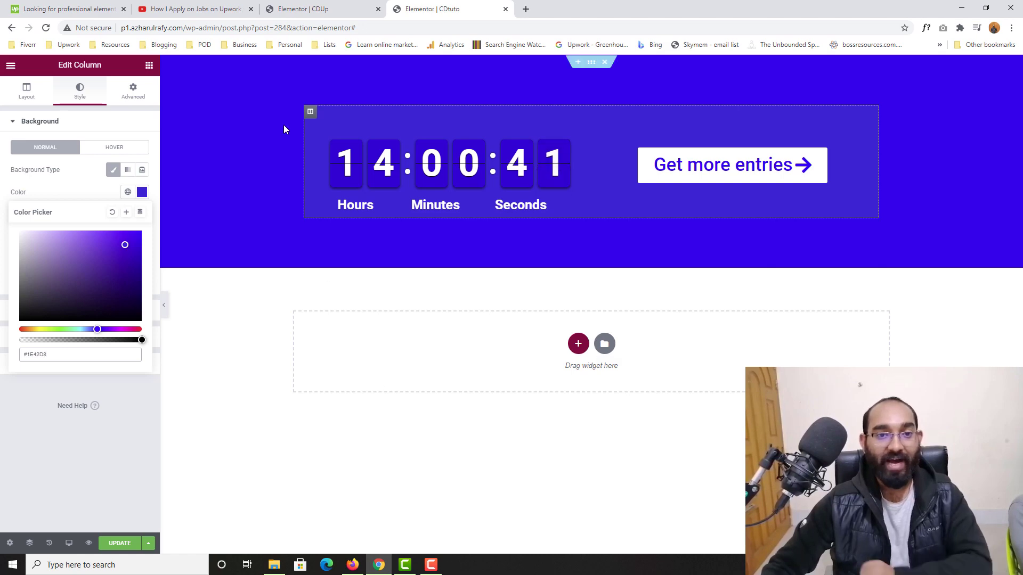
left_click(309, 9)
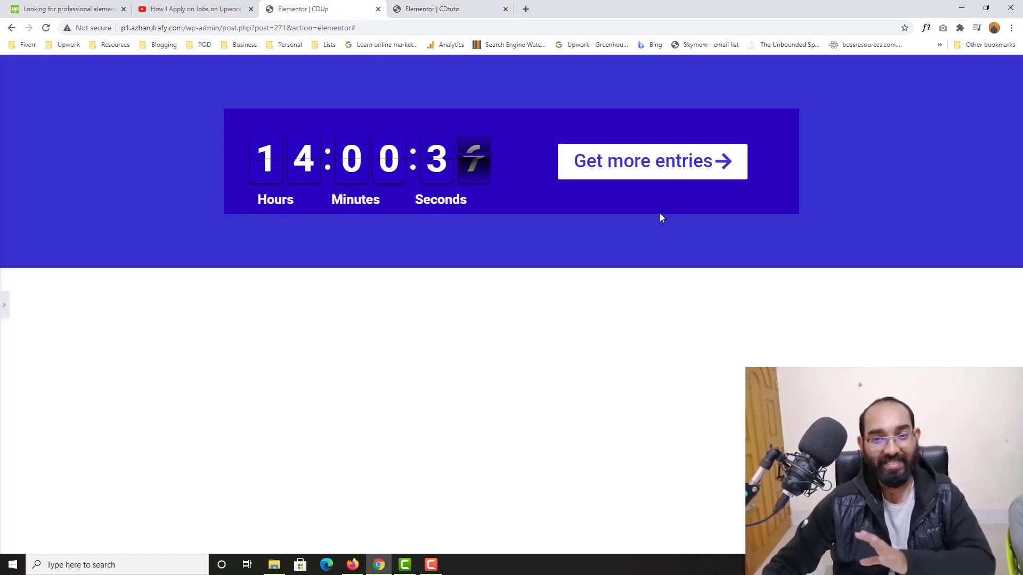
left_click(462, 9)
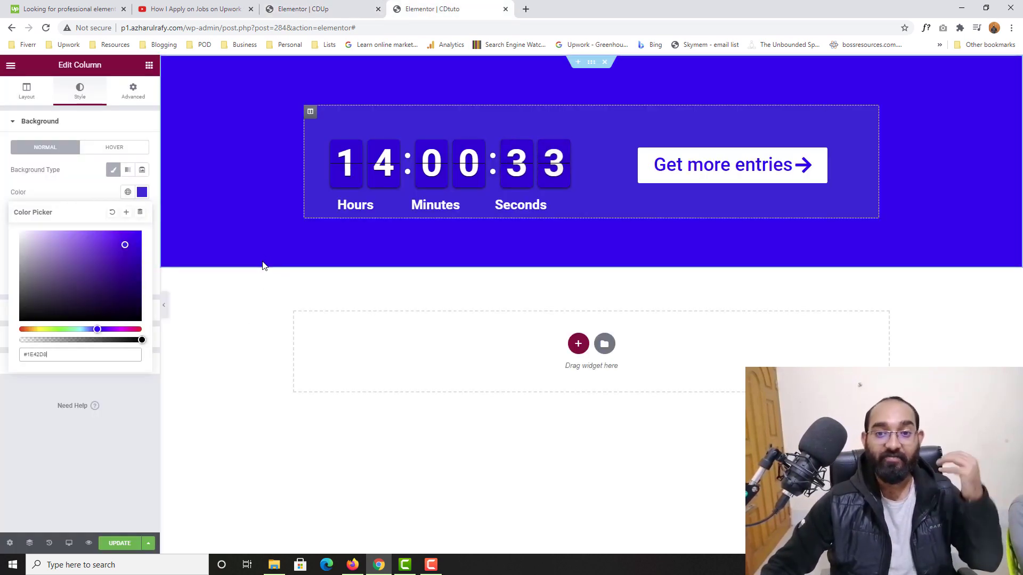
left_click(137, 245)
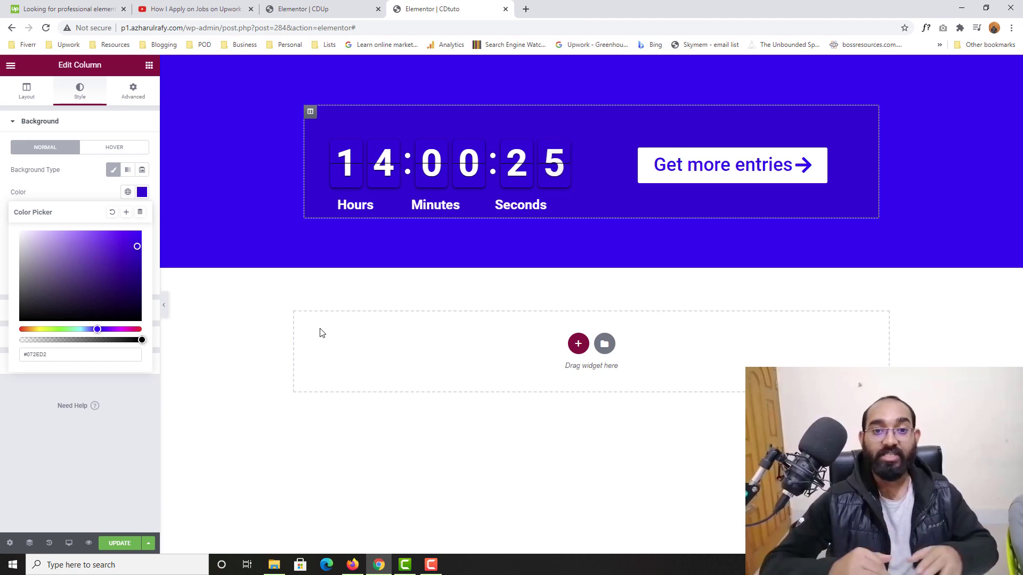
left_click(120, 543)
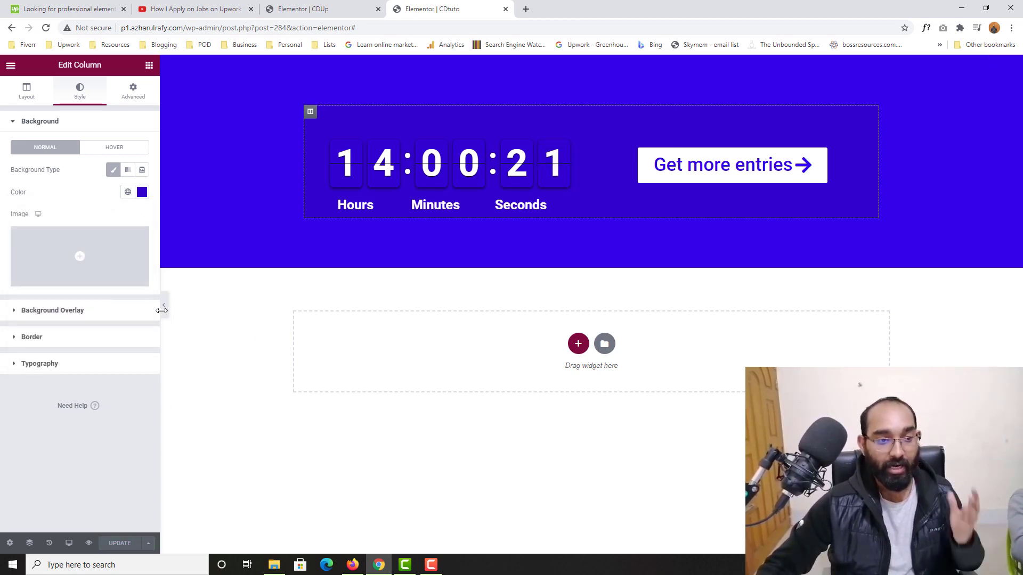
left_click(164, 312)
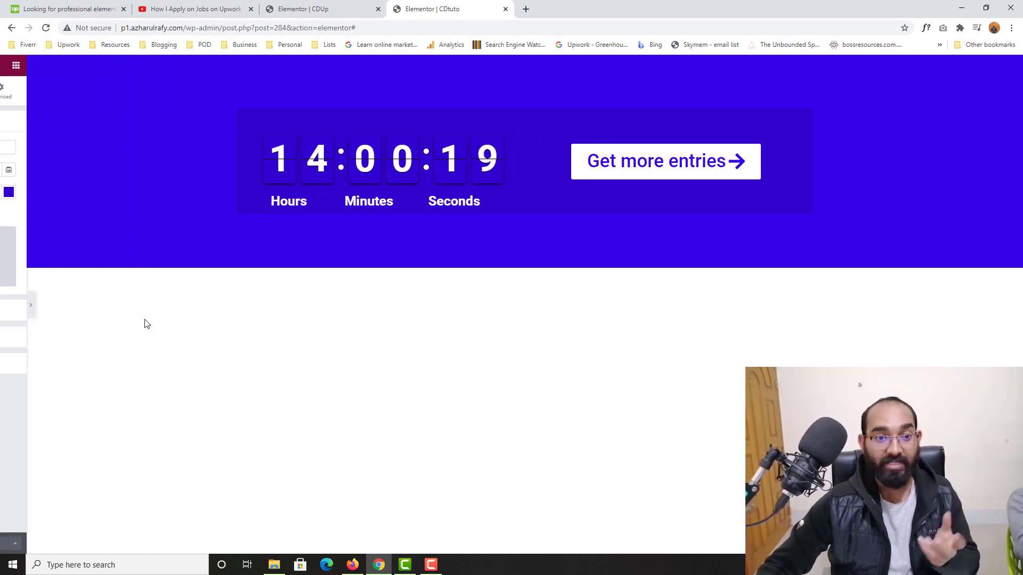